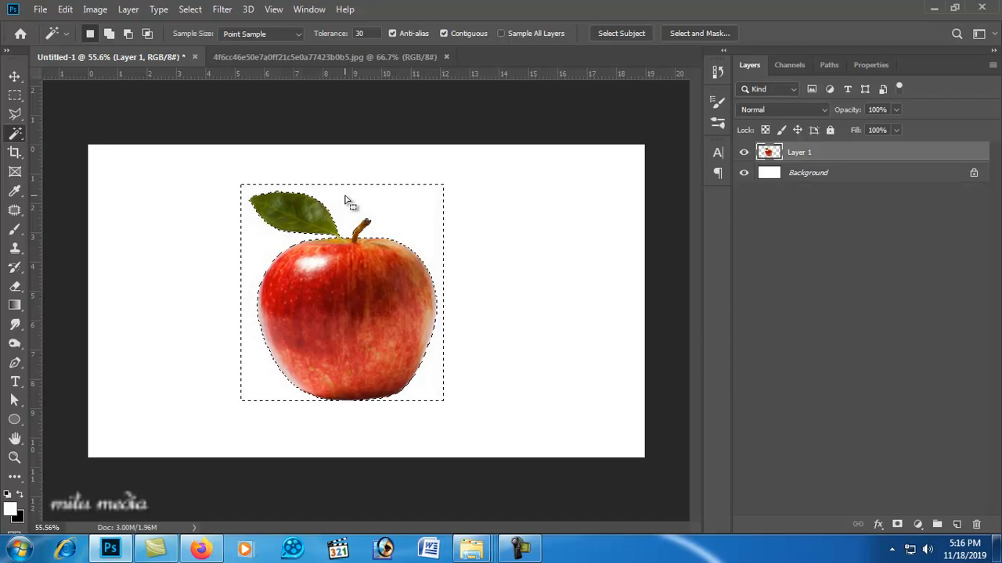
Clear the selection around the apple and nudge the apple slightly down on the canvas
{"action": "key", "text": "ctrl+d"}
{"action": "left_click", "coordinate": [15, 76]}
{"action": "left_click", "coordinate": [550, 300]}
{"action": "left_click_drag", "start_coordinate": [378, 331], "coordinate": [380, 343]}
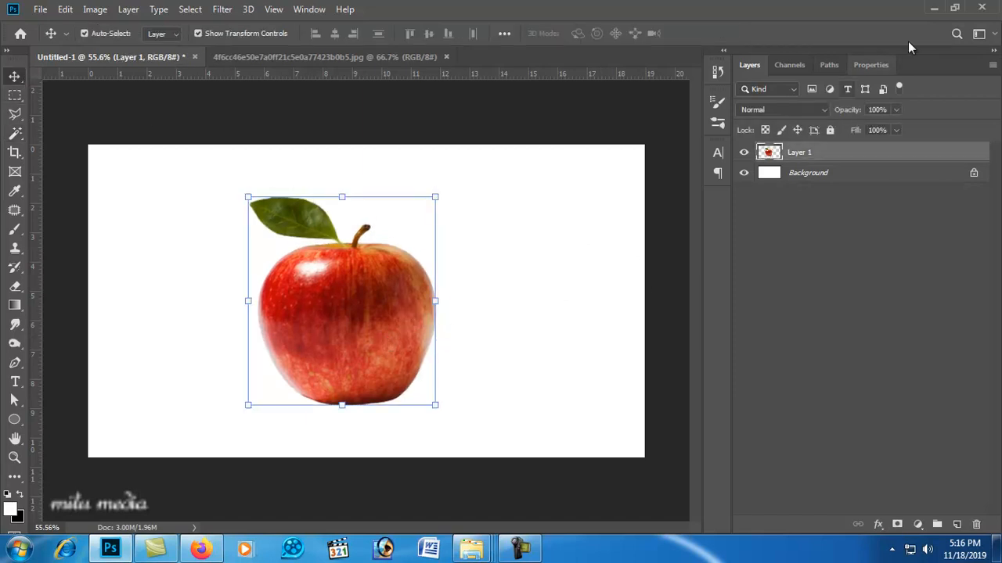
Copy the whole cracked-egg picture imagesj.jpg and paste it over the apple in the Untitled-1 document
{"action": "left_click", "coordinate": [933, 9]}
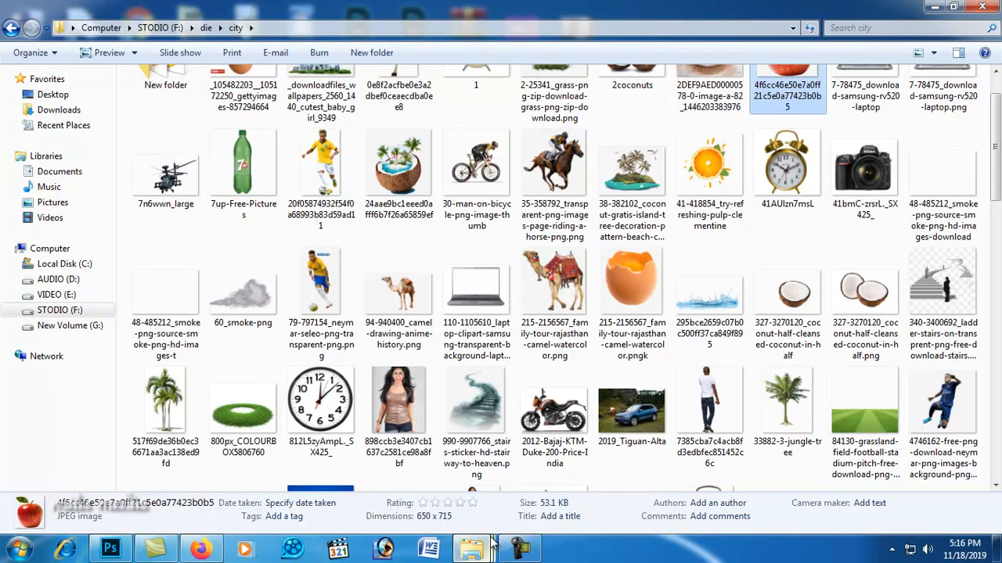
{"action": "mouse_move", "coordinate": [492, 542]}
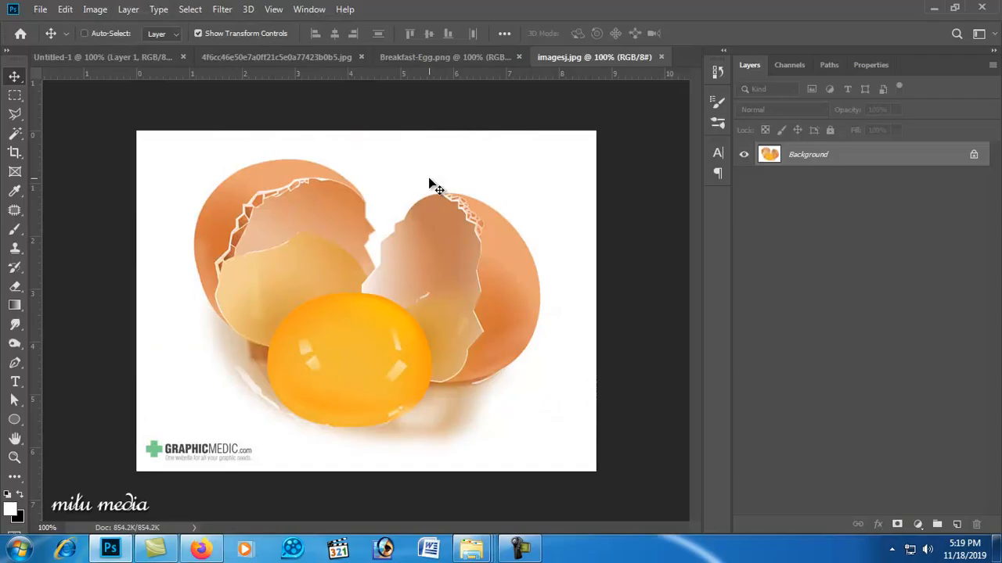
{"action": "key", "text": "ctrl+a"}
{"action": "left_click", "coordinate": [106, 57]}
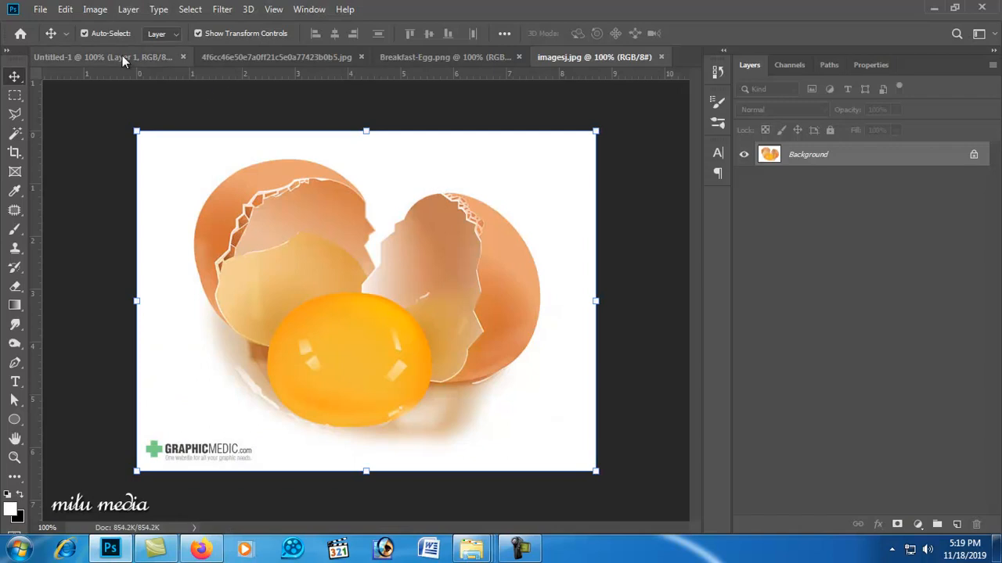
{"action": "key", "text": "ctrl+minus"}
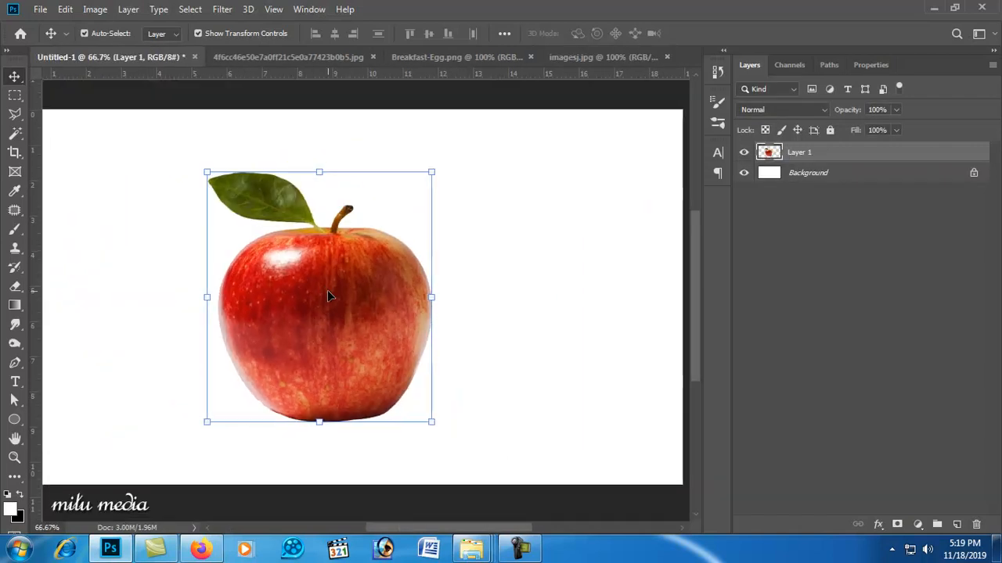
{"action": "key", "text": "ctrl+v"}
{"action": "left_click", "coordinate": [352, 311], "text": "ctrl"}
{"action": "left_click_drag", "start_coordinate": [364, 333], "coordinate": [375, 323]}
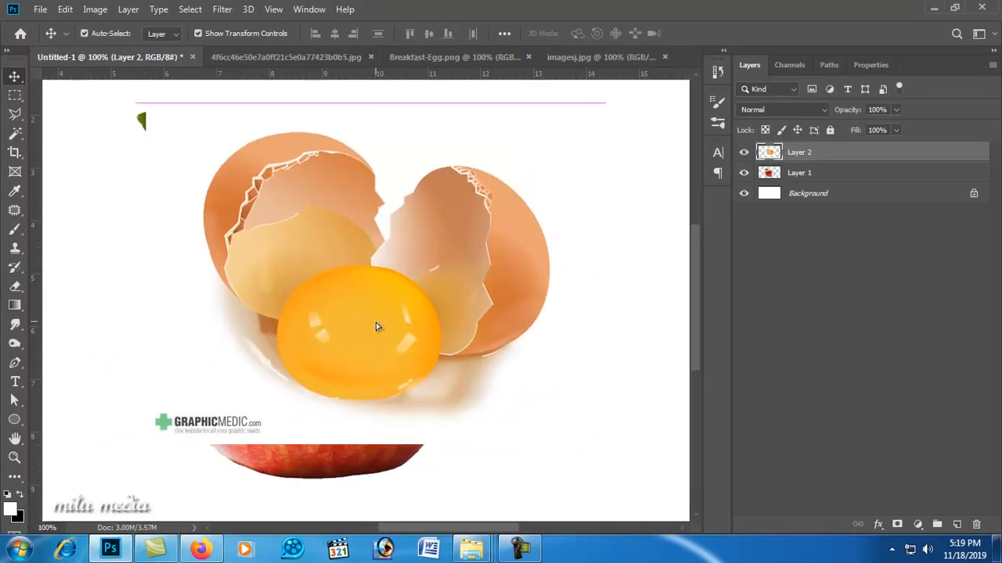
Erase the GRAPHICMEDIC.com logo from the pasted egg layer with the Eraser tool
{"action": "left_click", "coordinate": [14, 290]}
{"action": "right_click", "coordinate": [15, 293]}
{"action": "left_click", "coordinate": [59, 289]}
{"action": "mouse_move", "coordinate": [165, 423]}
{"action": "left_mouse_down"}
{"action": "mouse_move", "coordinate": [316, 434]}
{"action": "mouse_move", "coordinate": [259, 429]}
{"action": "left_mouse_up"}
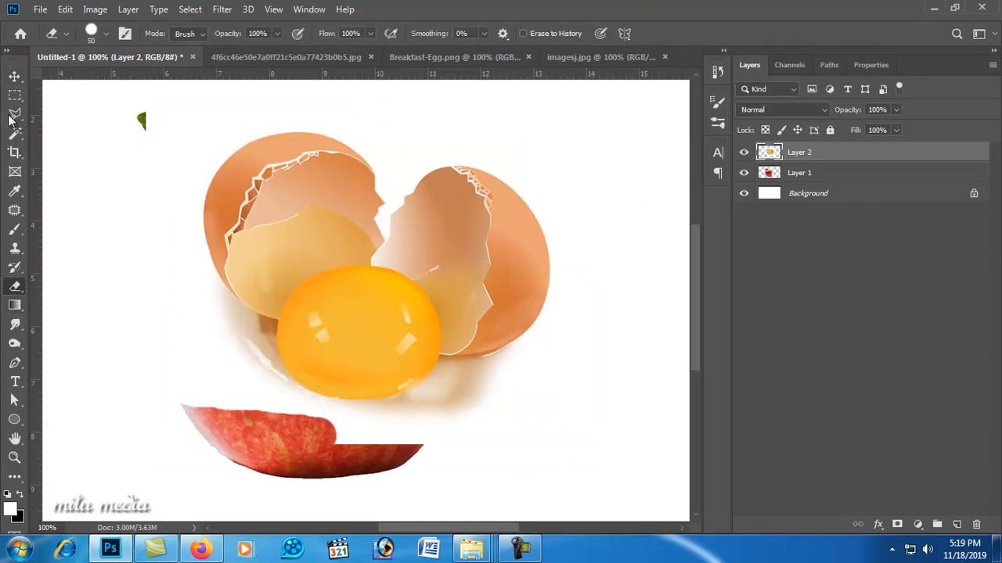
Select the white area around the egg with the Magic Wand, delete it and clear the selection
{"action": "left_click", "coordinate": [21, 136]}
{"action": "left_click", "coordinate": [208, 306]}
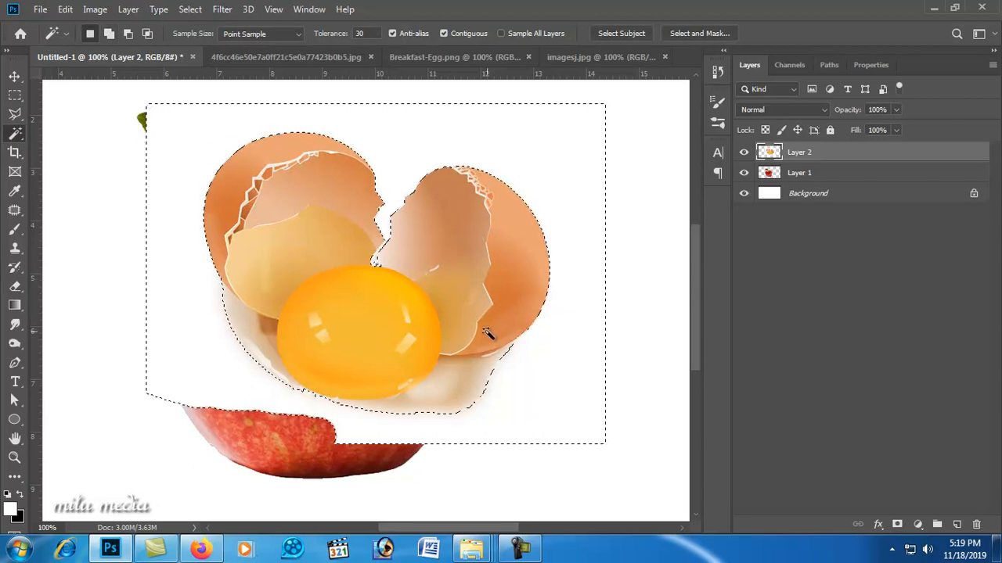
{"action": "key", "text": "Delete"}
{"action": "key", "text": "ctrl+d"}
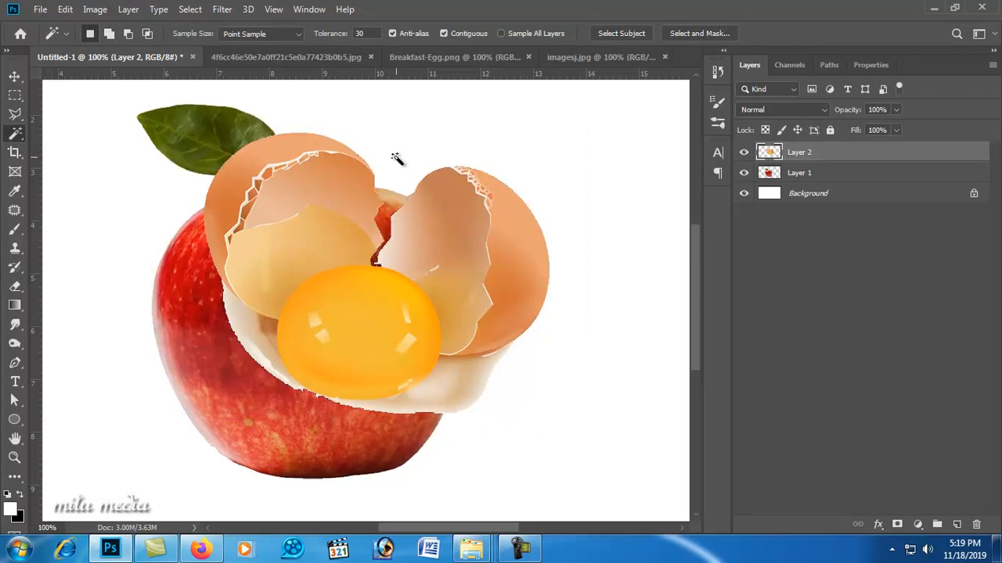
Move the egg layer over the apple's lower right side and enlarge it slightly
{"action": "left_click", "coordinate": [16, 76]}
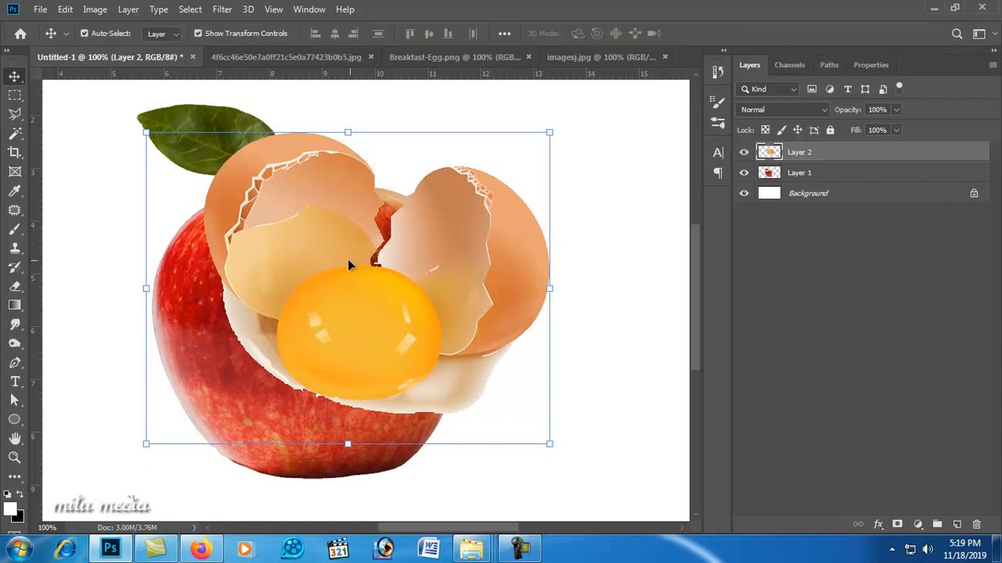
{"action": "left_click_drag", "start_coordinate": [401, 344], "coordinate": [509, 468]}
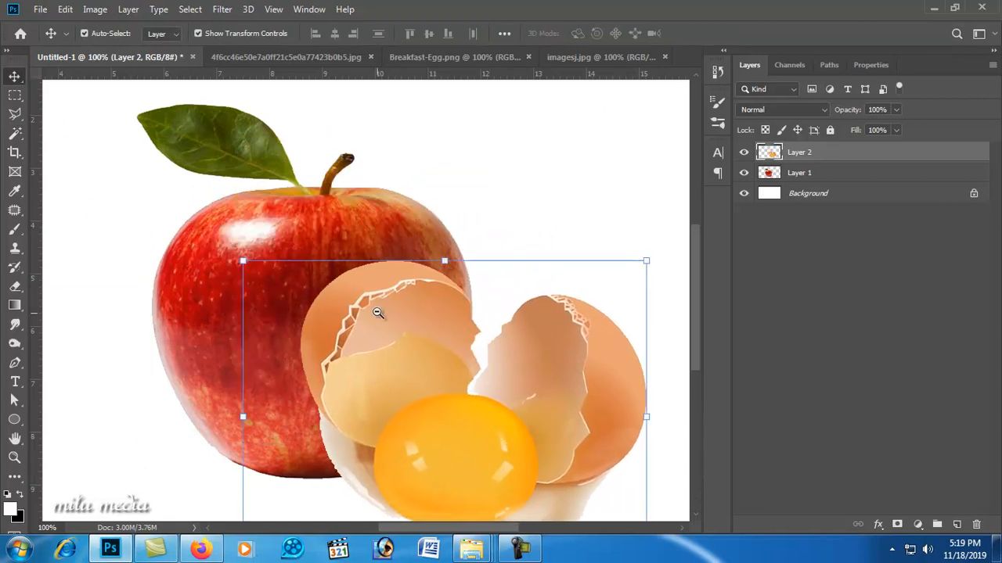
{"action": "left_click", "coordinate": [377, 307], "text": "ctrl+alt"}
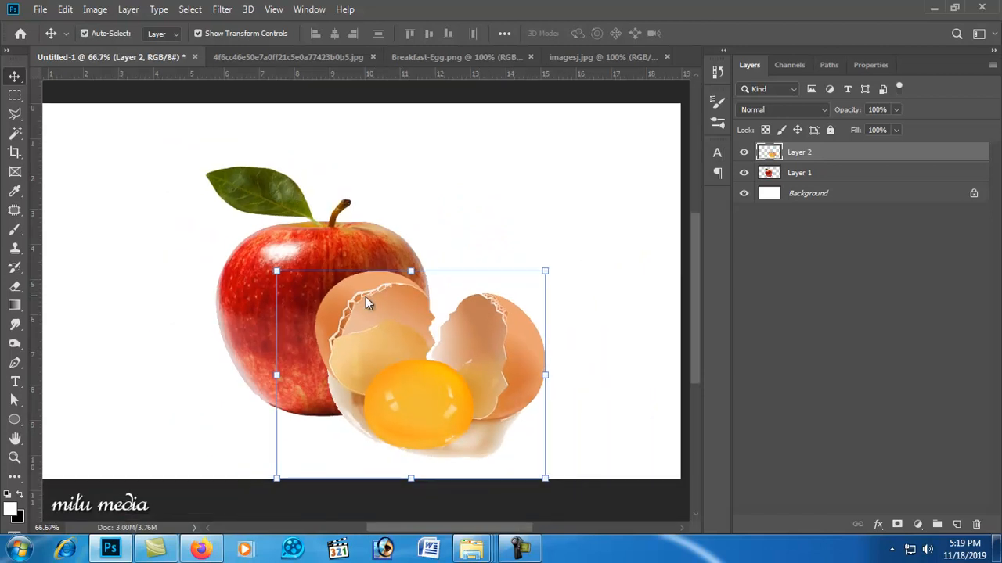
{"action": "left_click_drag", "start_coordinate": [273, 270], "coordinate": [251, 242]}
{"action": "key", "text": "Return"}
{"action": "mouse_move", "coordinate": [393, 360]}
{"action": "left_mouse_down"}
{"action": "mouse_move", "coordinate": [399, 374]}
{"action": "mouse_move", "coordinate": [387, 369]}
{"action": "left_mouse_up"}
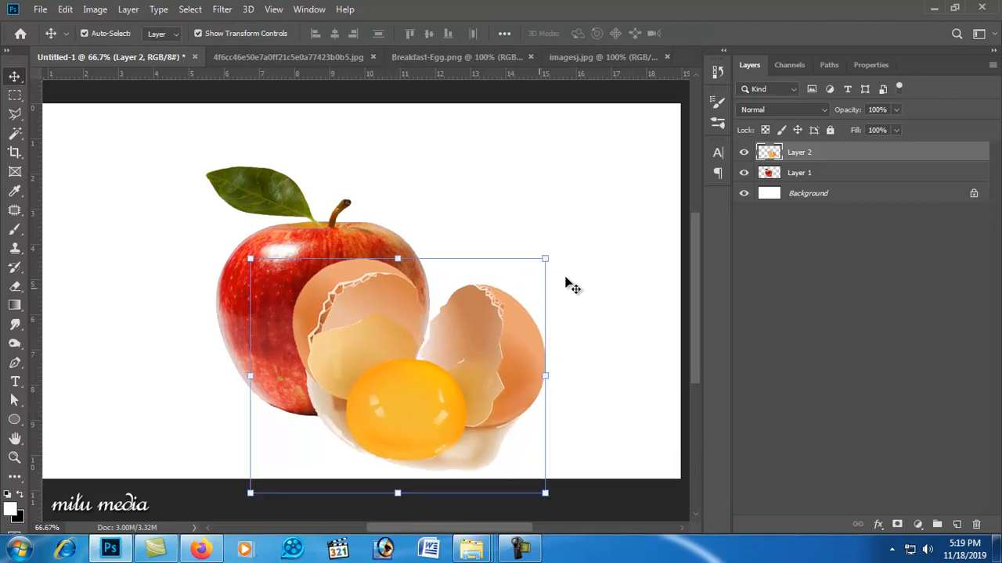
Add a layer mask to Layer 2, and enlarge and reposition the egg against the apple's lower right side
{"action": "scroll", "coordinate": [477, 368], "scroll_direction": "up", "scroll_amount": 3}
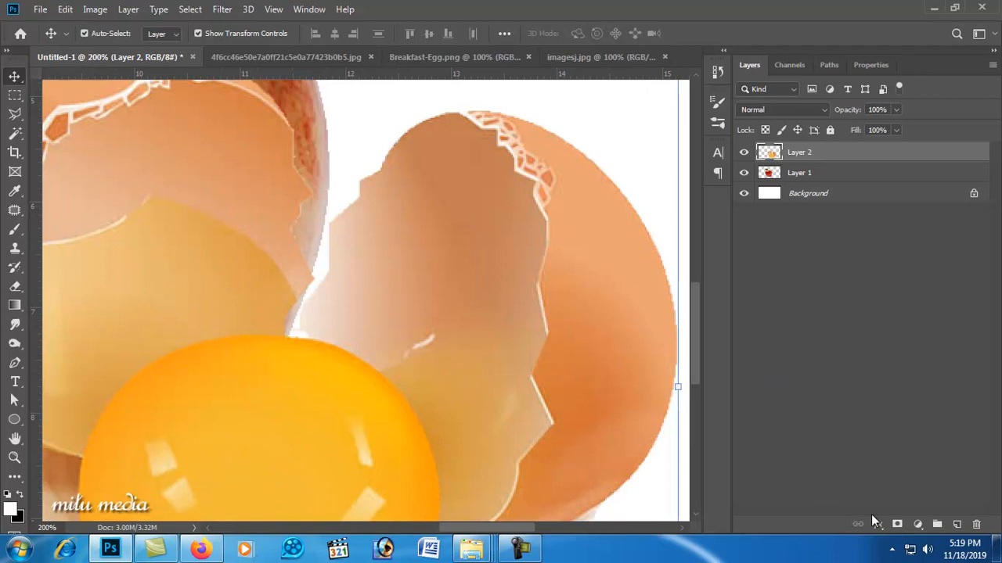
{"action": "left_click", "coordinate": [896, 525]}
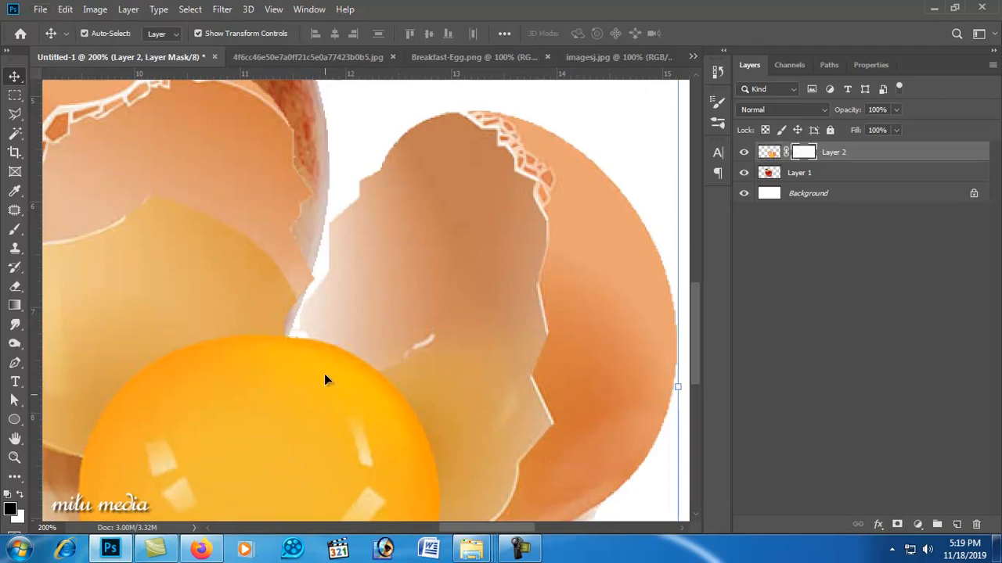
{"action": "left_click_drag", "start_coordinate": [350, 415], "coordinate": [370, 351]}
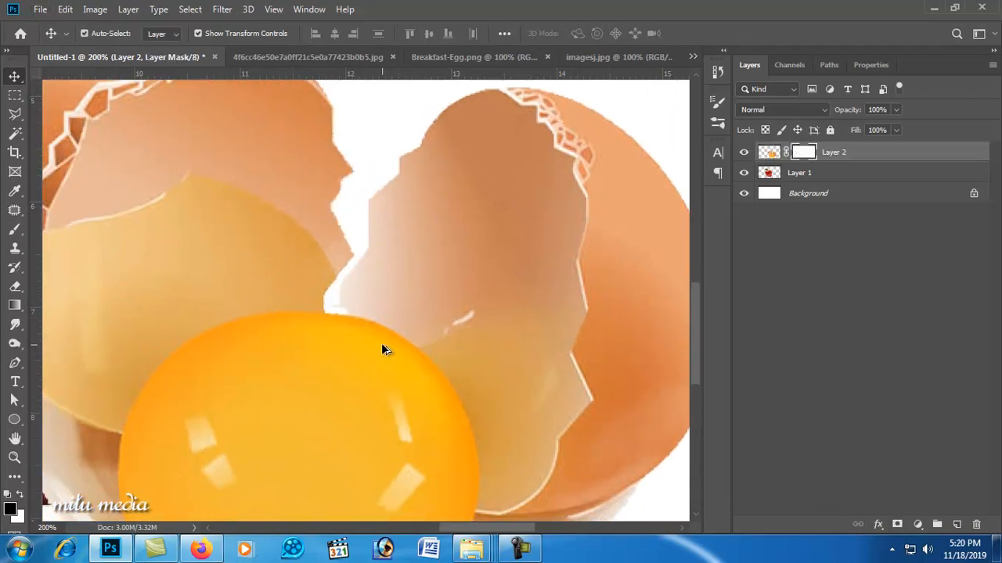
{"action": "scroll", "coordinate": [384, 349], "scroll_direction": "down", "scroll_amount": 3}
{"action": "left_click_drag", "start_coordinate": [394, 345], "coordinate": [343, 348]}
{"action": "left_click_drag", "start_coordinate": [69, 167], "coordinate": [52, 155]}
{"action": "key", "text": "Return"}
{"action": "left_click_drag", "start_coordinate": [217, 279], "coordinate": [200, 302]}
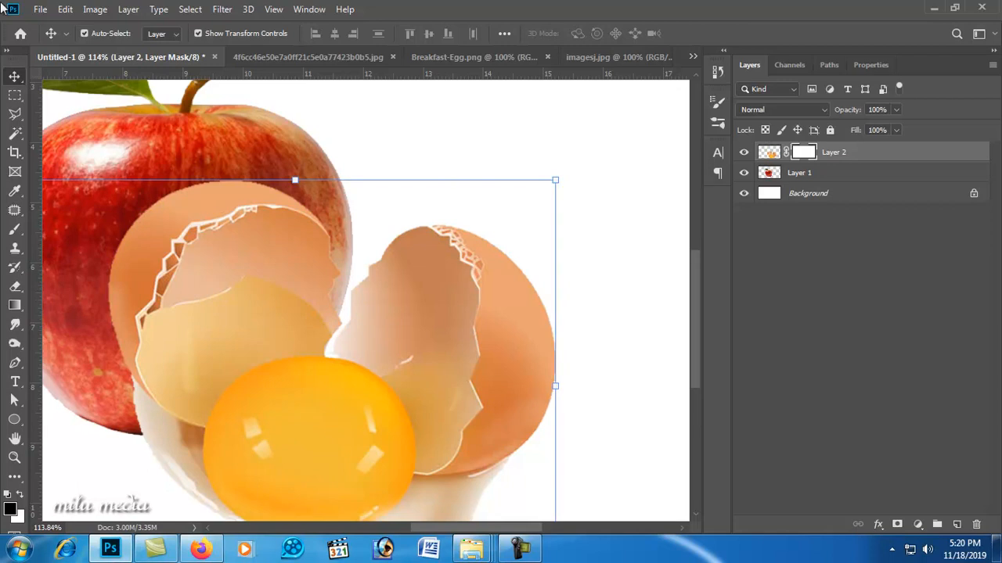
Paint black on the Layer 2 mask to hide the right half of the broken eggshell beside the yolk
{"action": "left_click", "coordinate": [336, 285]}
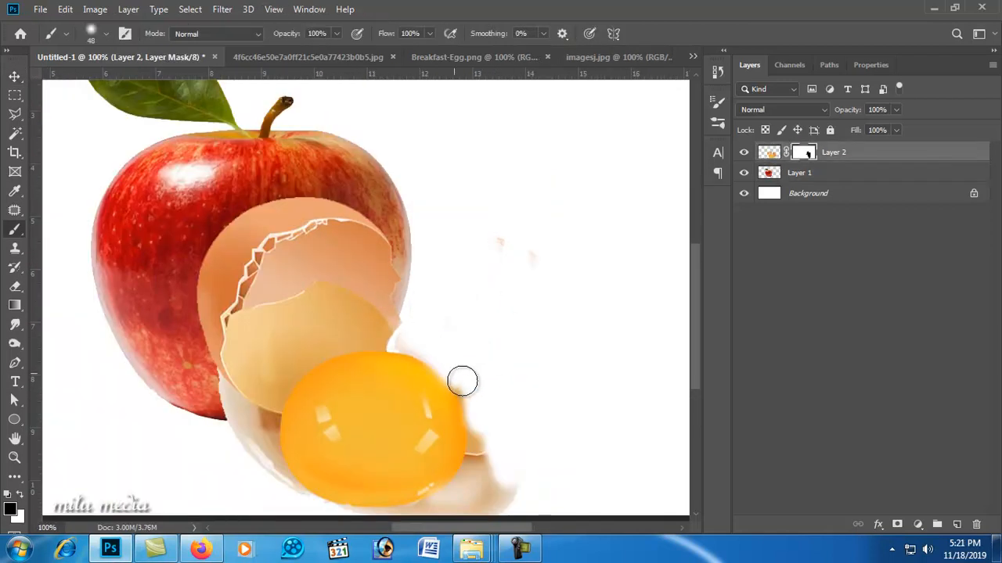
{"action": "left_click_drag", "start_coordinate": [462, 381], "coordinate": [483, 492]}
{"action": "scroll", "coordinate": [493, 470], "scroll_direction": "down", "scroll_amount": 2}
{"action": "mouse_move", "coordinate": [506, 425]}
{"action": "left_mouse_down"}
{"action": "mouse_move", "coordinate": [477, 414]}
{"action": "mouse_move", "coordinate": [418, 456]}
{"action": "mouse_move", "coordinate": [317, 444]}
{"action": "mouse_move", "coordinate": [213, 321]}
{"action": "mouse_move", "coordinate": [249, 347]}
{"action": "left_mouse_up"}
Mask out the outer surface of the left eggshell where it overlaps the apple
{"action": "left_click", "coordinate": [208, 287], "text": "ctrl"}
{"action": "mouse_move", "coordinate": [196, 255]}
{"action": "left_mouse_down"}
{"action": "mouse_move", "coordinate": [205, 176]}
{"action": "mouse_move", "coordinate": [209, 292]}
{"action": "left_mouse_up"}
{"action": "key", "text": "ctrl+z"}
{"action": "left_click_drag", "start_coordinate": [240, 156], "coordinate": [227, 200]}
{"action": "left_click_drag", "start_coordinate": [264, 172], "coordinate": [302, 226]}
{"action": "left_click", "coordinate": [302, 226], "text": "ctrl"}
Reduce the brush to 17 px and mask the leftover shell tightly along the top of its cracked edge
{"action": "right_click", "coordinate": [258, 227]}
{"action": "left_click_drag", "start_coordinate": [353, 198], "coordinate": [346, 198]}
{"action": "mouse_move", "coordinate": [206, 256]}
{"action": "left_mouse_down"}
{"action": "mouse_move", "coordinate": [362, 136]}
{"action": "mouse_move", "coordinate": [279, 216]}
{"action": "mouse_move", "coordinate": [212, 257]}
{"action": "mouse_move", "coordinate": [376, 172]}
{"action": "mouse_move", "coordinate": [497, 150]}
{"action": "left_mouse_up"}
{"action": "right_click", "coordinate": [474, 173]}
{"action": "left_click_drag", "start_coordinate": [556, 203], "coordinate": [552, 203]}
{"action": "left_click_drag", "start_coordinate": [410, 181], "coordinate": [573, 201]}
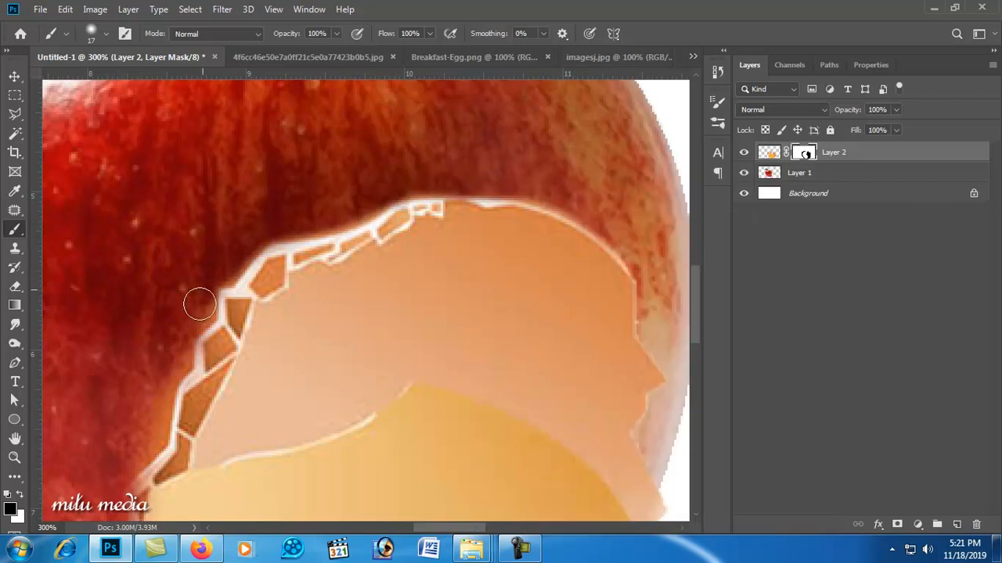
Undo the stray stroke on the apple layer and mask the leftover shell down the cracked edge's left side
{"action": "left_click", "coordinate": [288, 267], "text": "ctrl"}
{"action": "left_click_drag", "start_coordinate": [324, 291], "coordinate": [386, 116]}
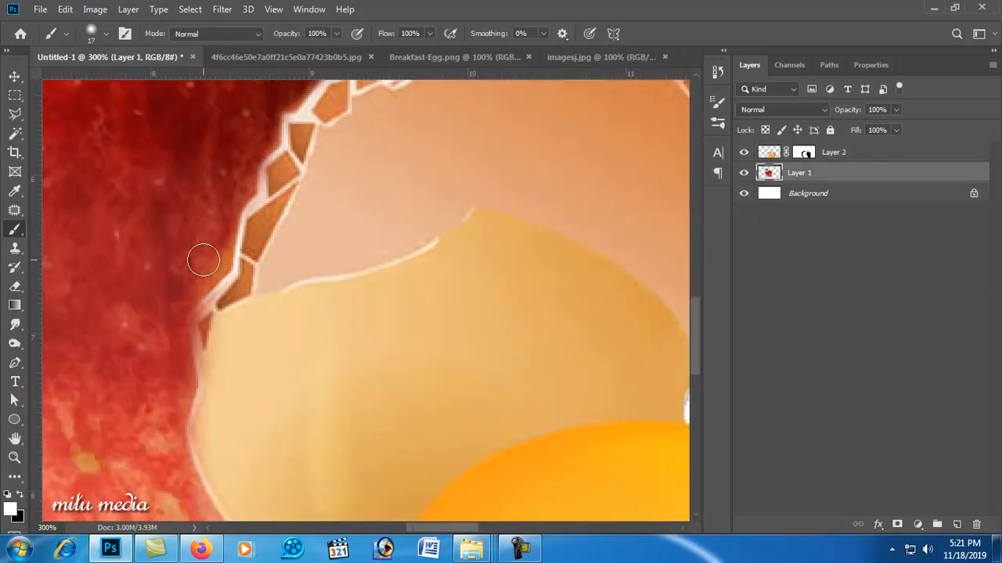
{"action": "left_click_drag", "start_coordinate": [211, 250], "coordinate": [193, 280]}
{"action": "key", "text": "ctrl+z"}
{"action": "mouse_move", "coordinate": [296, 335]}
{"action": "left_mouse_down"}
{"action": "mouse_move", "coordinate": [294, 246]}
{"action": "mouse_move", "coordinate": [320, 73]}
{"action": "left_mouse_up"}
{"action": "mouse_move", "coordinate": [208, 201]}
{"action": "left_mouse_down"}
{"action": "mouse_move", "coordinate": [261, 300]}
{"action": "mouse_move", "coordinate": [339, 368]}
{"action": "mouse_move", "coordinate": [313, 240]}
{"action": "left_mouse_up"}
{"action": "left_click_drag", "start_coordinate": [337, 258], "coordinate": [364, 376]}
Mask out the leftover egg white and shadow along the lower left edge of the yolk
{"action": "key", "text": "ctrl+minus"}
{"action": "key", "text": "ctrl+minus"}
{"action": "key", "text": "ctrl+plus"}
{"action": "key", "text": "ctrl+plus"}
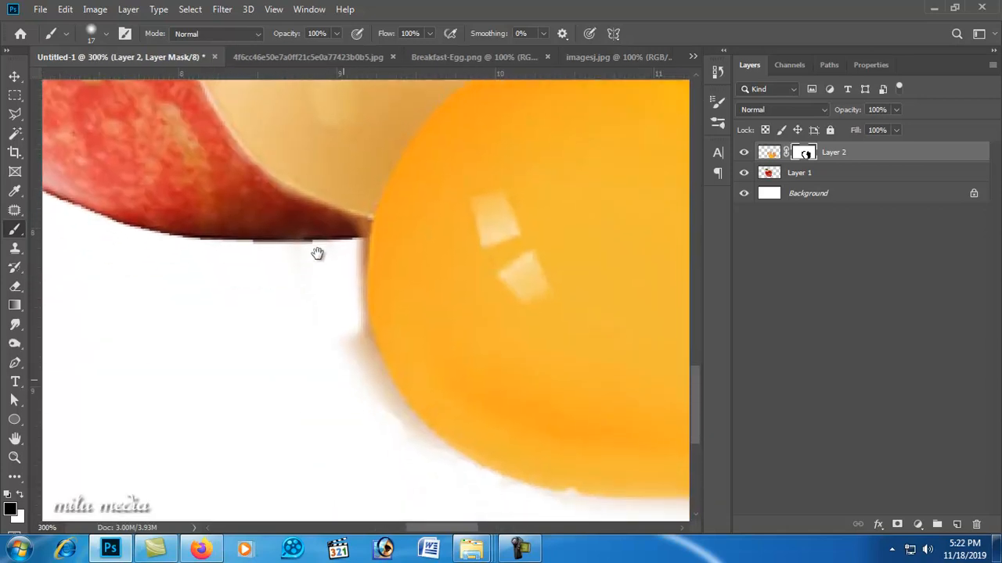
{"action": "mouse_move", "coordinate": [345, 316]}
{"action": "left_mouse_down"}
{"action": "mouse_move", "coordinate": [371, 389]}
{"action": "mouse_move", "coordinate": [402, 432]}
{"action": "left_mouse_up"}
{"action": "left_click", "coordinate": [366, 391], "text": "alt"}
{"action": "left_click", "coordinate": [365, 313], "text": "alt"}
{"action": "left_click", "coordinate": [384, 274], "text": "alt"}
{"action": "left_click", "coordinate": [400, 229], "text": "ctrl"}
{"action": "left_click", "coordinate": [400, 230], "text": "ctrl"}
{"action": "left_click_drag", "start_coordinate": [418, 136], "coordinate": [400, 326]}
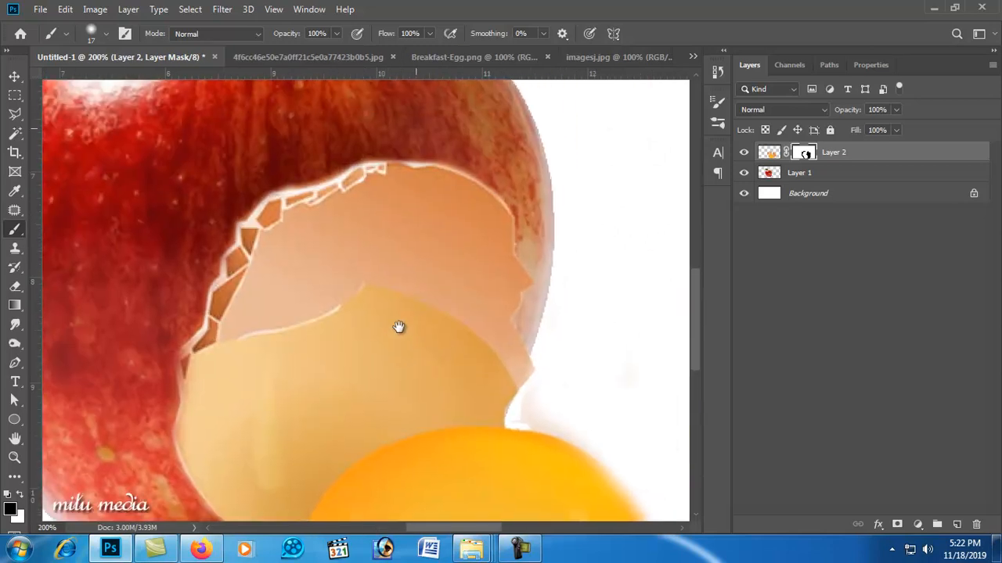
{"action": "left_click", "coordinate": [337, 275], "text": "alt"}
{"action": "left_click", "coordinate": [334, 285], "text": "alt"}
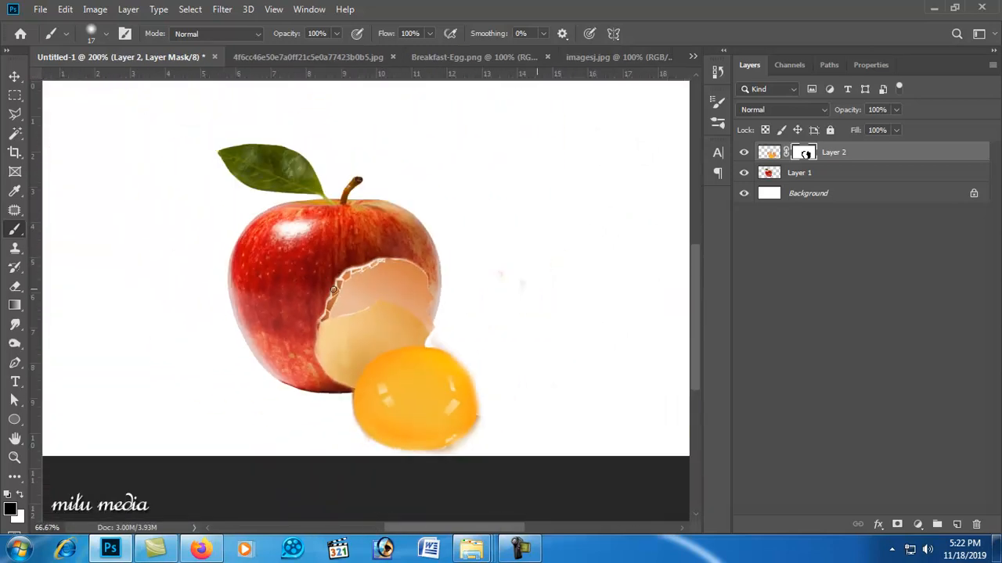
Scale the egg layer up to about 118% width and 124% height
{"action": "left_click", "coordinate": [15, 78]}
{"action": "left_click_drag", "start_coordinate": [562, 254], "coordinate": [587, 214]}
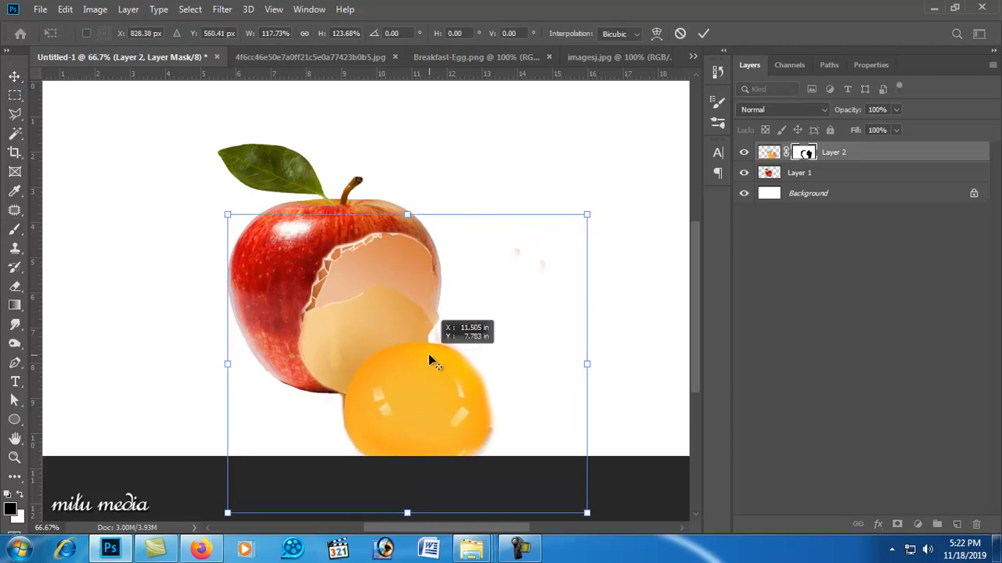
{"action": "key", "text": "Return"}
Select the apple layer (Layer 1) and move the apple up and to the left
{"action": "right_click", "coordinate": [305, 235]}
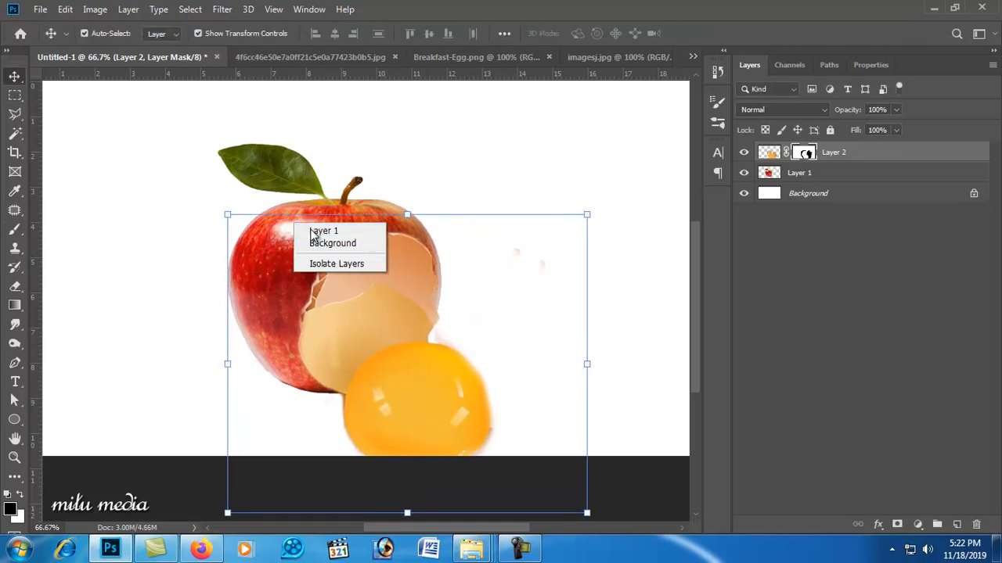
{"action": "left_click", "coordinate": [311, 231], "text": "shift"}
{"action": "left_click_drag", "start_coordinate": [307, 248], "coordinate": [270, 216]}
{"action": "key", "text": "ctrl+z"}
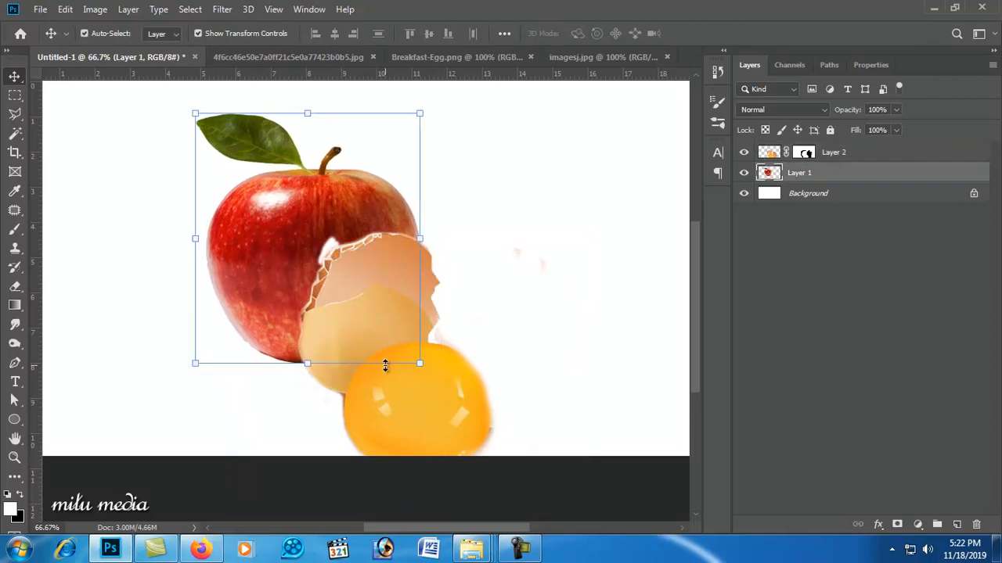
Move the egg layer back onto the apple, scale it to about 87% by 88%, and fine-tune its position
{"action": "left_click_drag", "start_coordinate": [454, 397], "coordinate": [413, 365]}
{"action": "left_click_drag", "start_coordinate": [574, 185], "coordinate": [525, 221]}
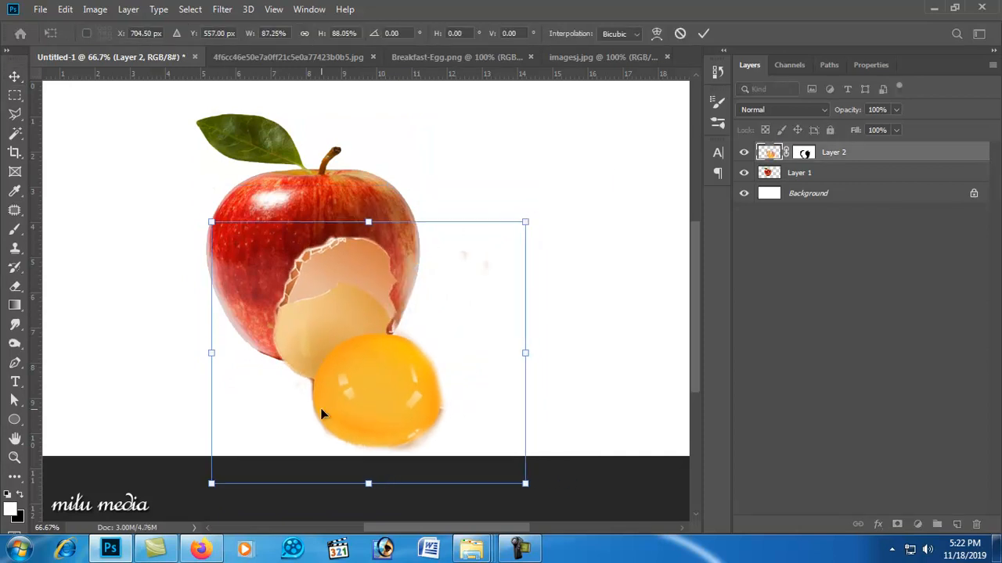
{"action": "key", "text": "Return"}
{"action": "left_click_drag", "start_coordinate": [372, 408], "coordinate": [370, 386]}
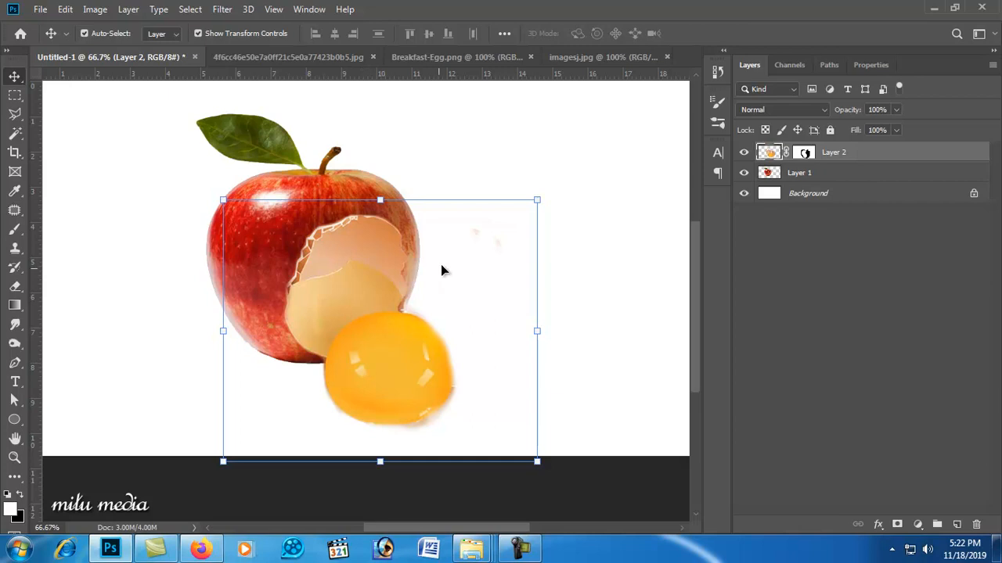
Select the Background layer, try a black fill on it, and refill it with white
{"action": "left_click", "coordinate": [473, 168]}
{"action": "left_click", "coordinate": [400, 282], "text": "alt"}
{"action": "right_click", "coordinate": [423, 242]}
{"action": "left_click", "coordinate": [452, 248]}
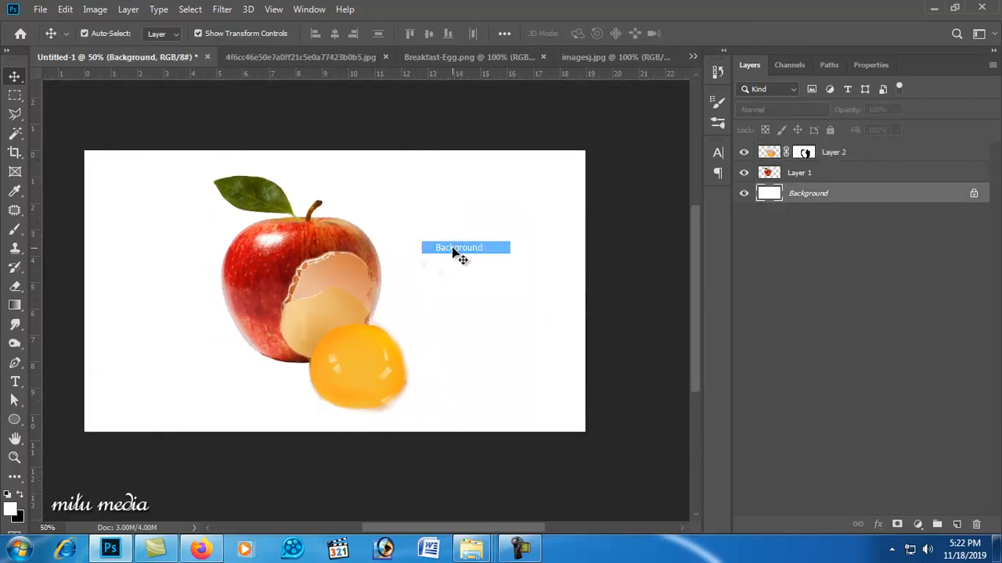
{"action": "key", "text": "ctrl+BackSpace"}
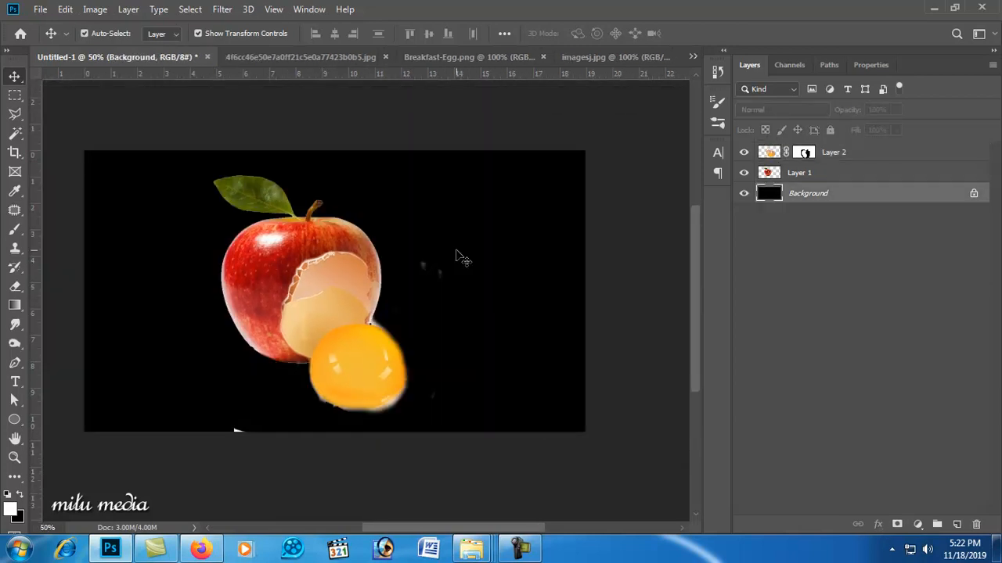
{"action": "key", "text": "alt+BackSpace"}
Set the foreground colour to light purple and the background colour to white (ffffff)
{"action": "left_click", "coordinate": [10, 512]}
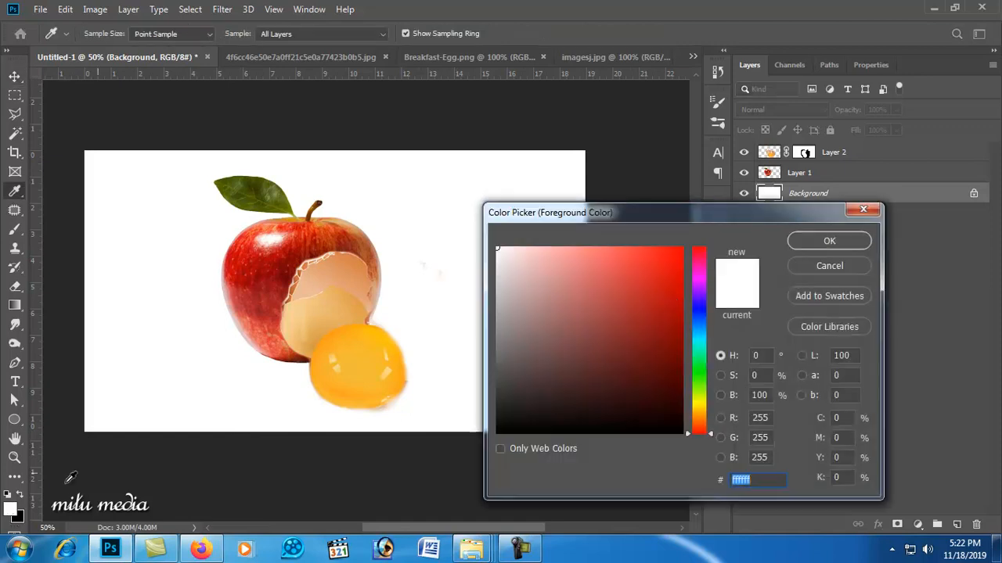
{"action": "mouse_move", "coordinate": [591, 300]}
{"action": "left_mouse_down"}
{"action": "mouse_move", "coordinate": [500, 318]}
{"action": "mouse_move", "coordinate": [591, 256]}
{"action": "left_mouse_up"}
{"action": "left_click", "coordinate": [821, 246]}
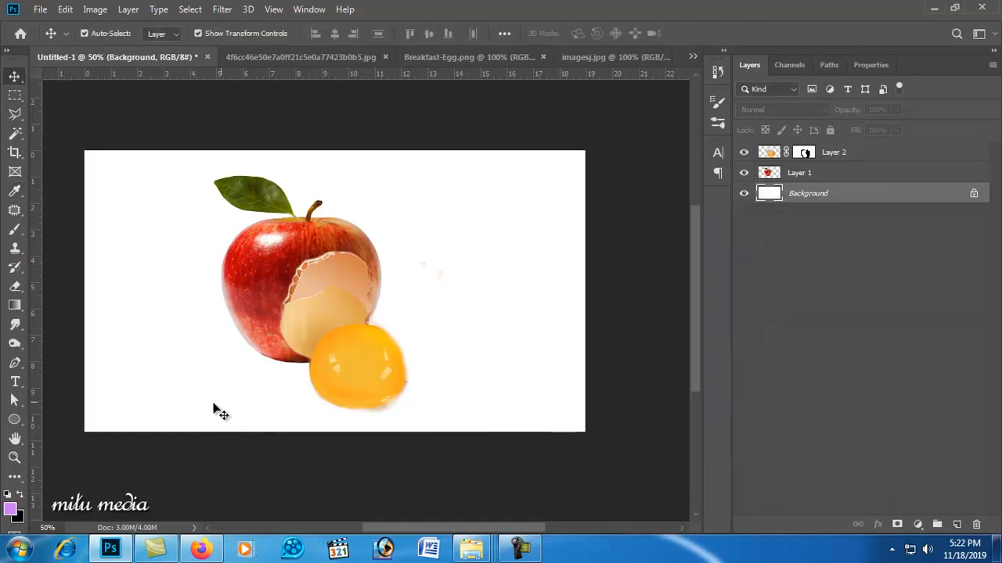
{"action": "left_click", "coordinate": [18, 517]}
{"action": "left_click", "coordinate": [499, 174]}
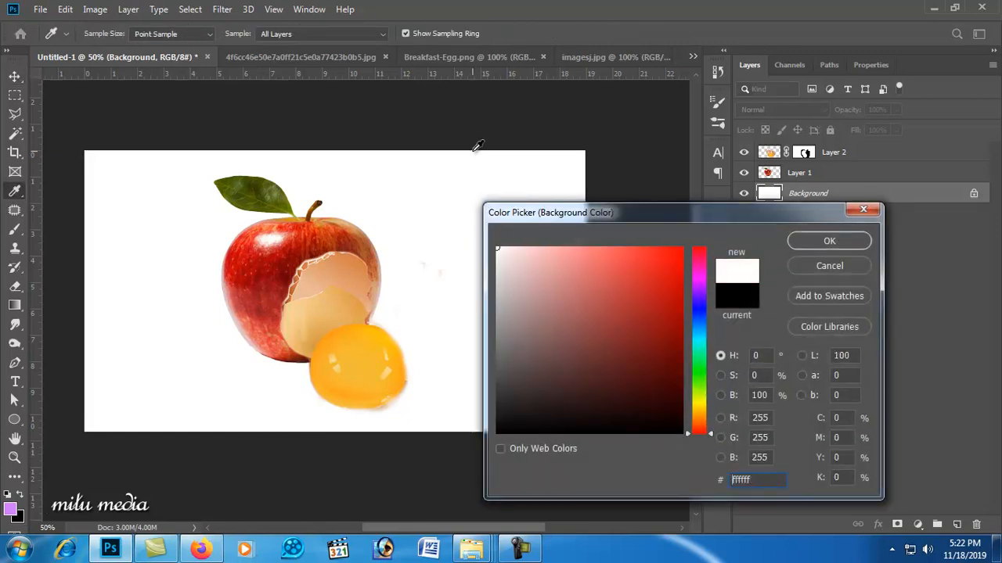
{"action": "left_click", "coordinate": [825, 238]}
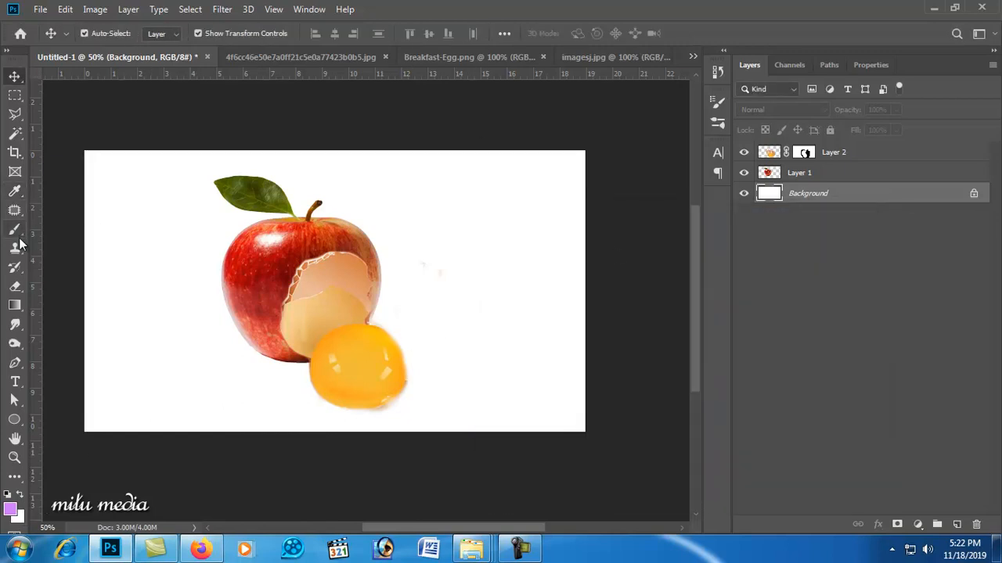
Try a linear light-purple-to-white gradient across the Background layer, and undo it
{"action": "left_click", "coordinate": [14, 305]}
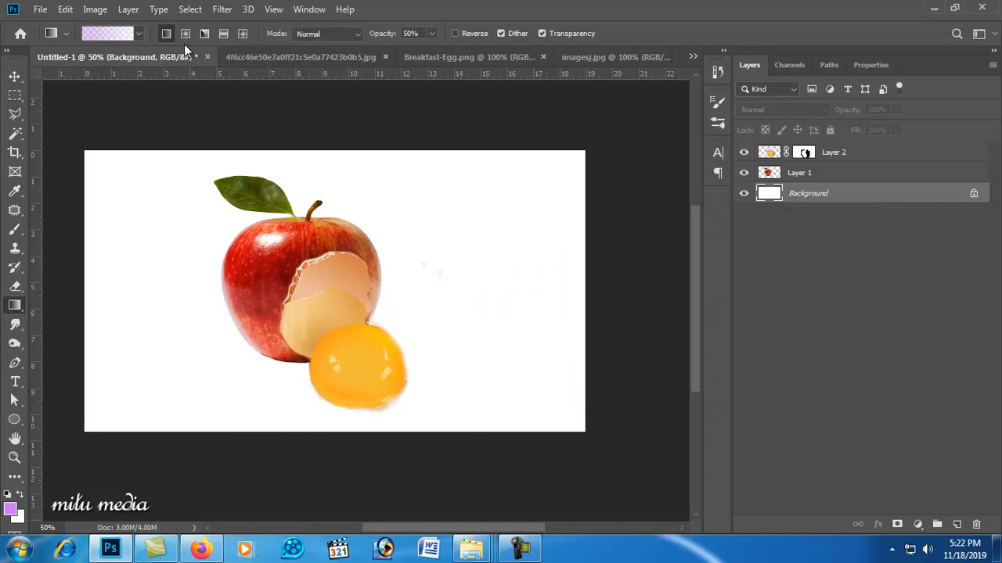
{"action": "left_click", "coordinate": [139, 34]}
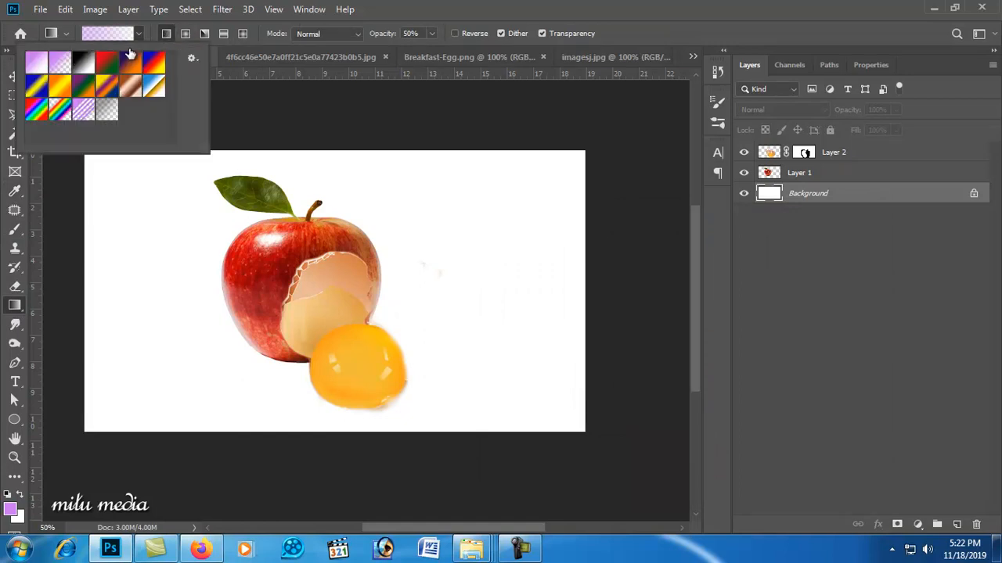
{"action": "left_click", "coordinate": [334, 292]}
{"action": "left_click_drag", "start_coordinate": [364, 294], "coordinate": [572, 331]}
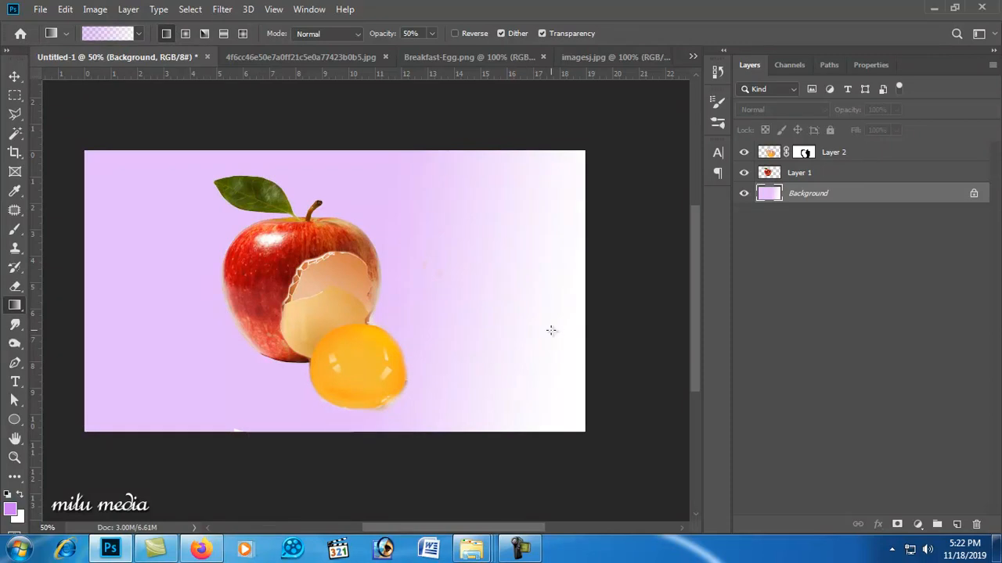
{"action": "key", "text": "ctrl+z"}
Set up a radial Foreground to Background gradient, try it with a purple centre on the Background layer, and undo that fill
{"action": "left_click", "coordinate": [125, 33]}
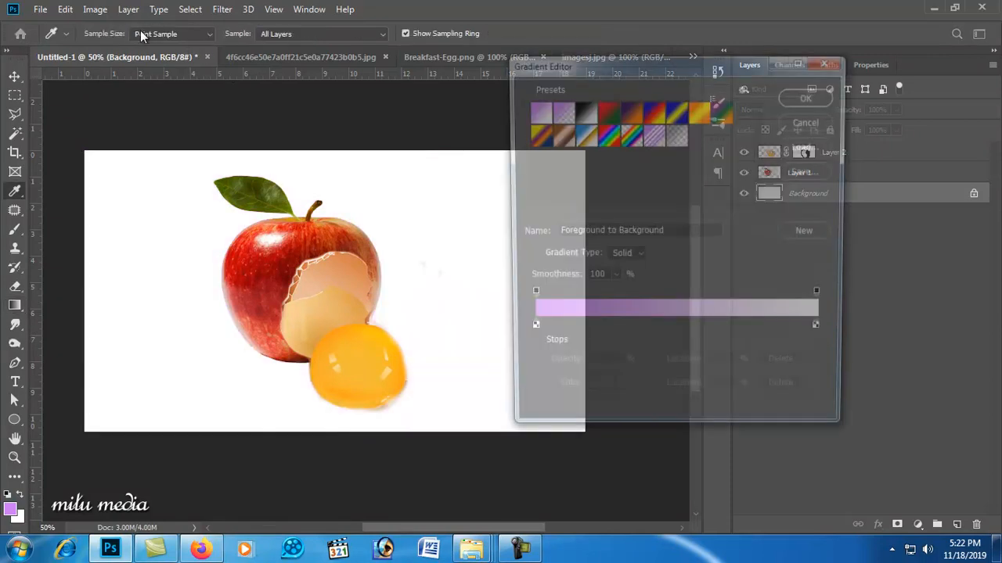
{"action": "left_click", "coordinate": [176, 34]}
{"action": "left_click", "coordinate": [533, 114]}
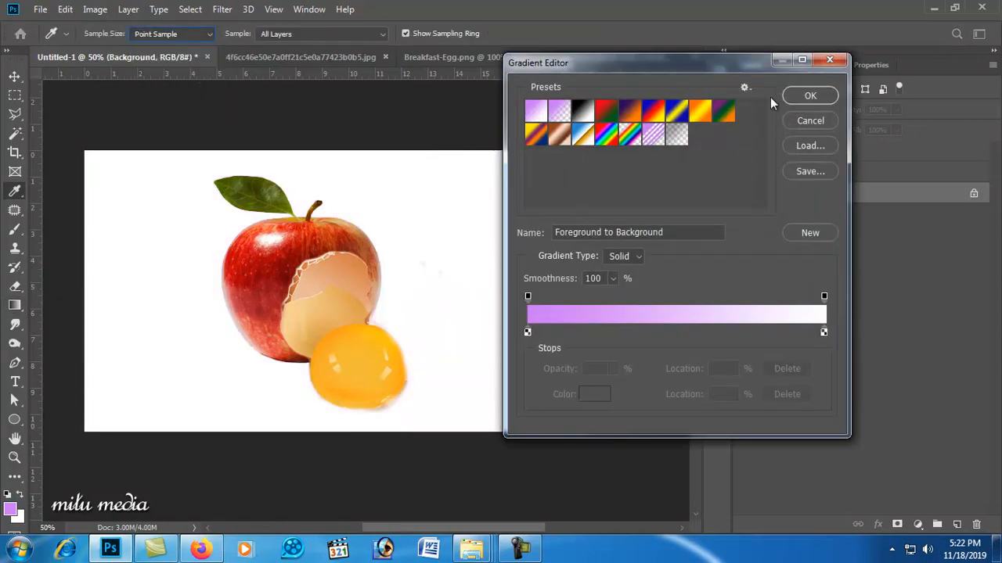
{"action": "left_click", "coordinate": [811, 95]}
{"action": "left_click_drag", "start_coordinate": [347, 300], "coordinate": [595, 305]}
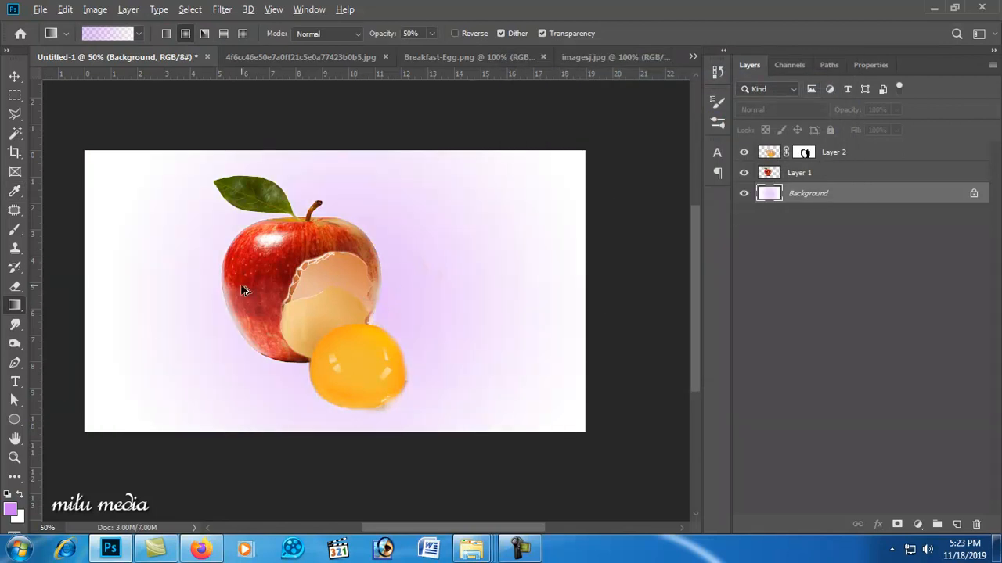
{"action": "key", "text": "ctrl+z"}
Swap the foreground and background colours and draw two overlapping radial gradients on the Background layer, white around the apple fading to purple outwards
{"action": "left_click", "coordinate": [20, 496]}
{"action": "left_click_drag", "start_coordinate": [329, 303], "coordinate": [553, 308]}
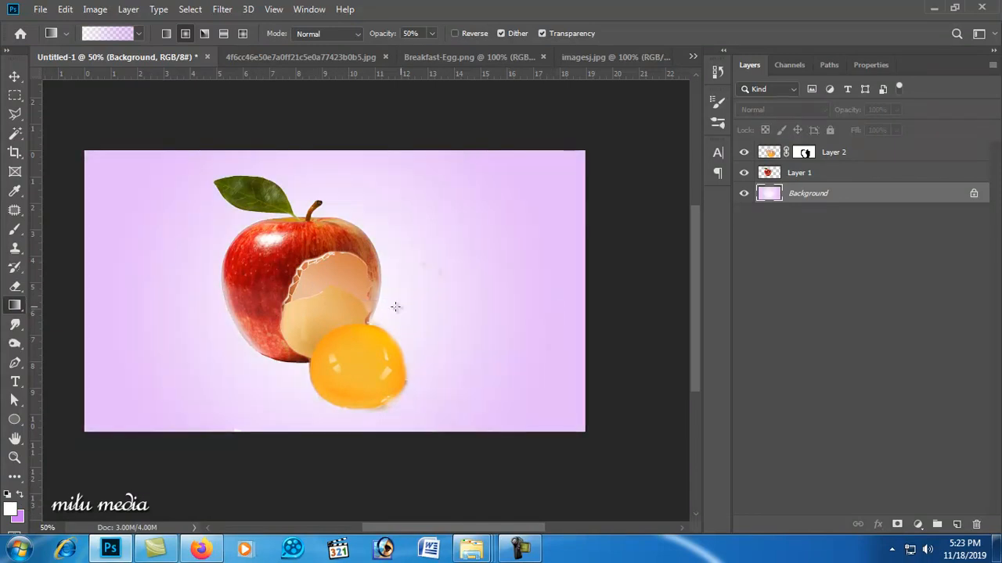
{"action": "left_click_drag", "start_coordinate": [373, 303], "coordinate": [565, 292]}
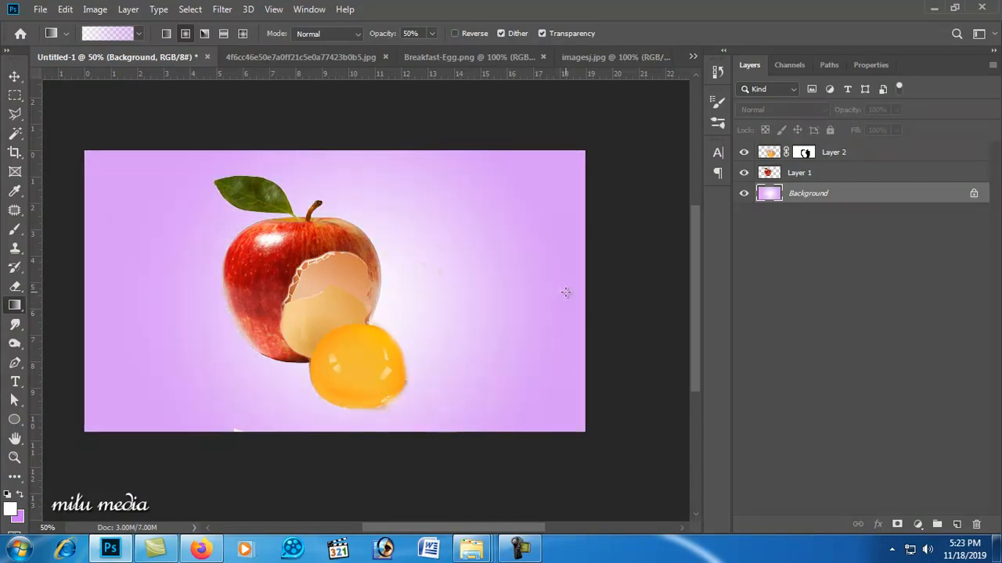
Select the apple and egg layers together, move them slightly to the right, and deselect them
{"action": "left_click", "coordinate": [14, 76]}
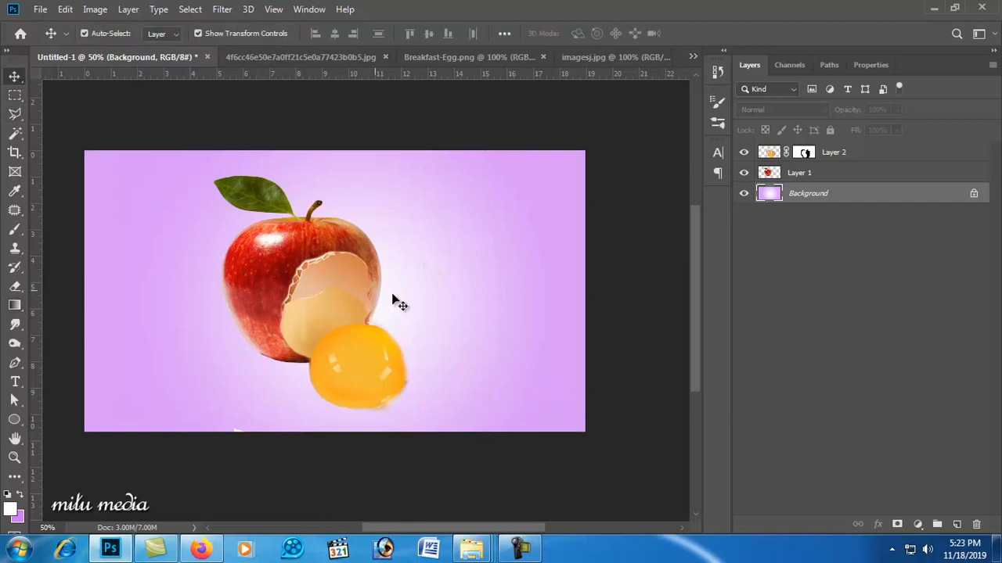
{"action": "left_click", "coordinate": [341, 270]}
{"action": "right_click", "coordinate": [251, 257], "text": "shift"}
{"action": "left_click", "coordinate": [282, 267], "text": "shift"}
{"action": "left_click_drag", "start_coordinate": [289, 268], "coordinate": [300, 267]}
{"action": "left_click", "coordinate": [538, 356]}
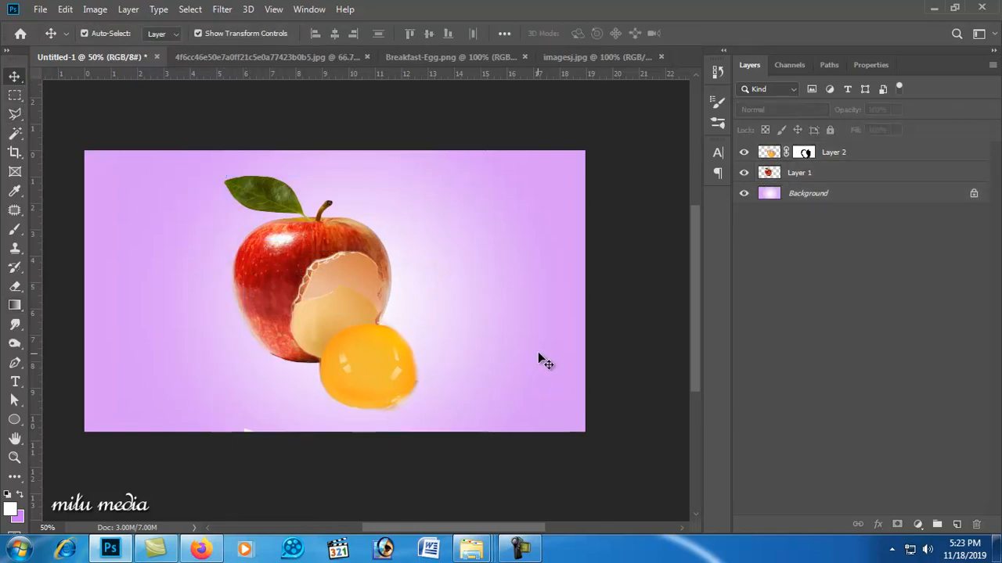
Create a new empty layer (Layer 3) and place it between the apple layer and the Background
{"action": "left_click", "coordinate": [802, 174]}
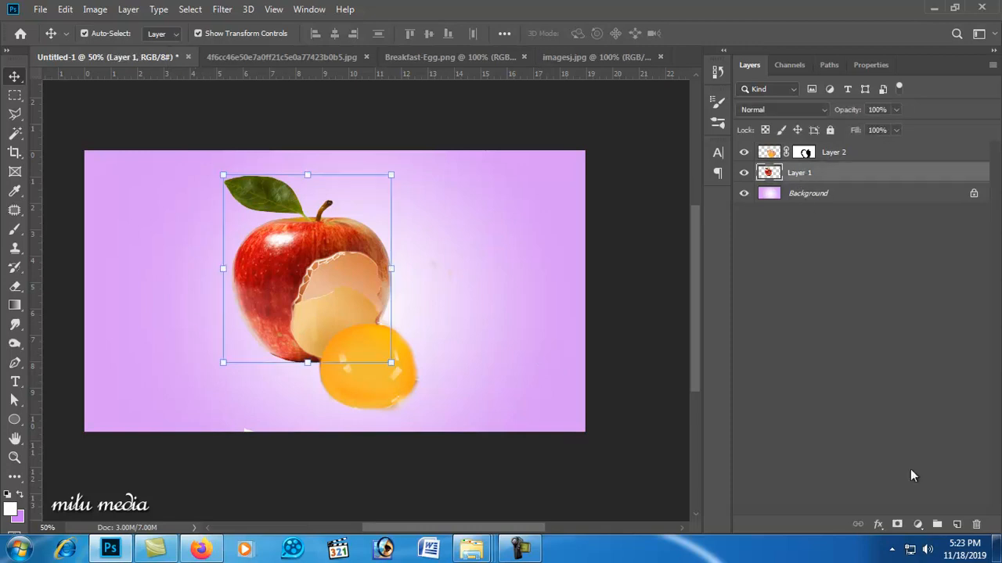
{"action": "left_click", "coordinate": [956, 523]}
{"action": "left_click_drag", "start_coordinate": [800, 174], "coordinate": [808, 205]}
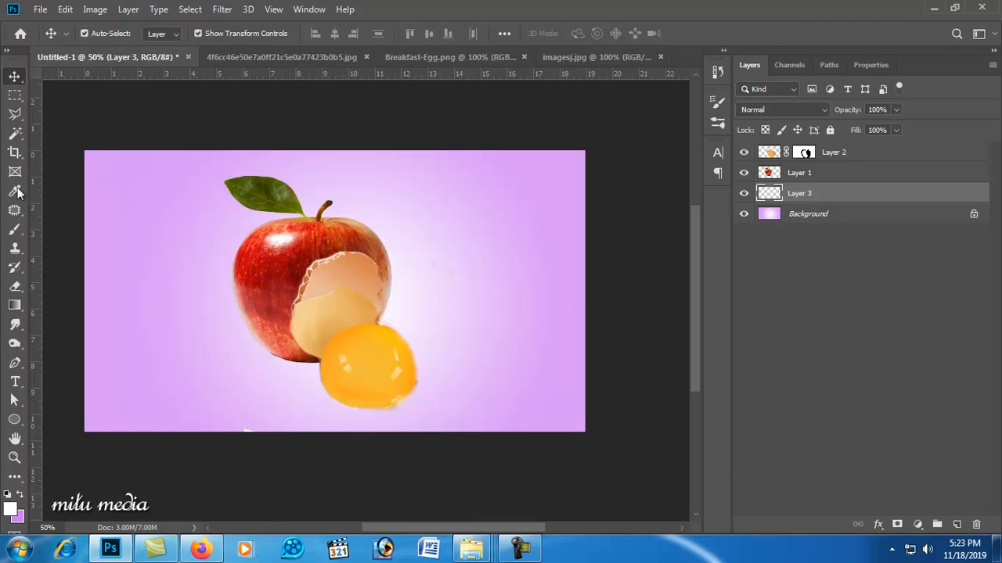
Paint a small soft black dab on Layer 3 and enlarge it to about 2038% behind the apple
{"action": "left_click", "coordinate": [13, 231]}
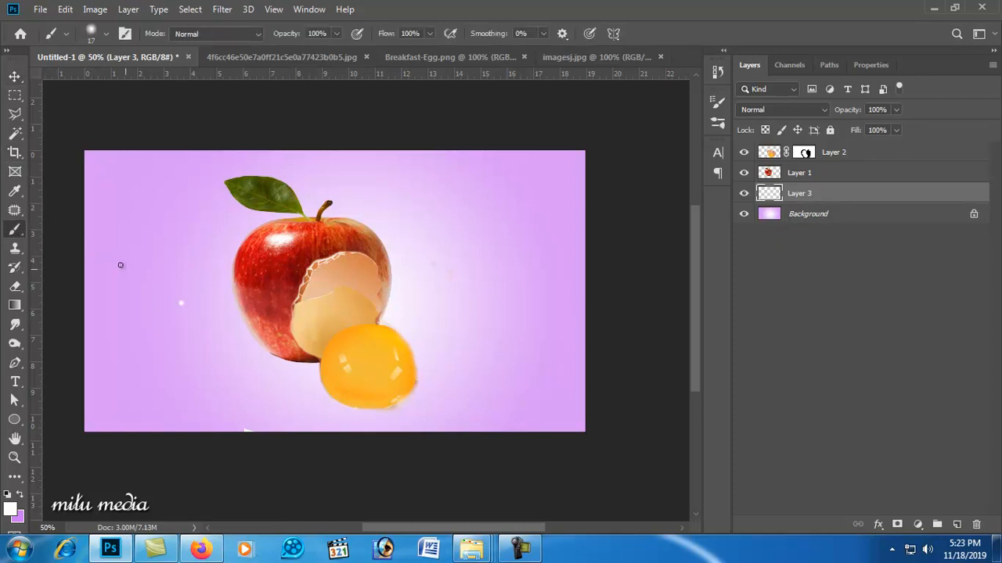
{"action": "left_click", "coordinate": [22, 496]}
{"action": "left_click", "coordinate": [14, 76]}
{"action": "left_click_drag", "start_coordinate": [146, 268], "coordinate": [326, 272]}
{"action": "left_click_drag", "start_coordinate": [196, 292], "coordinate": [196, 353]}
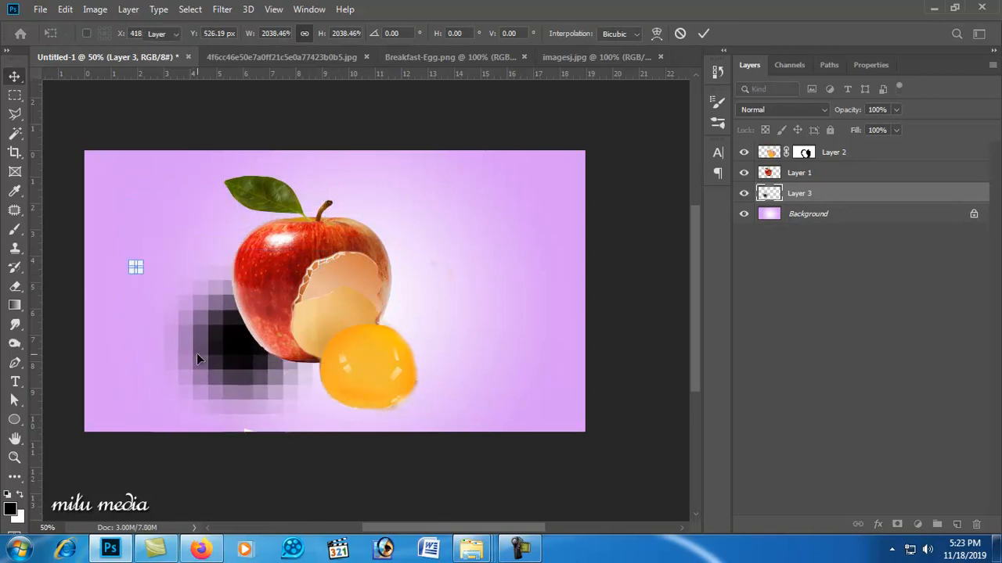
{"action": "key", "text": "Return"}
Flatten the black dab on Layer 3 into a wide ellipse and place it beneath the apple and yolk as a shadow
{"action": "left_click_drag", "start_coordinate": [237, 251], "coordinate": [235, 373]}
{"action": "left_click_drag", "start_coordinate": [235, 410], "coordinate": [329, 378]}
{"action": "key", "text": "Return"}
{"action": "key", "text": "ctrl+e"}
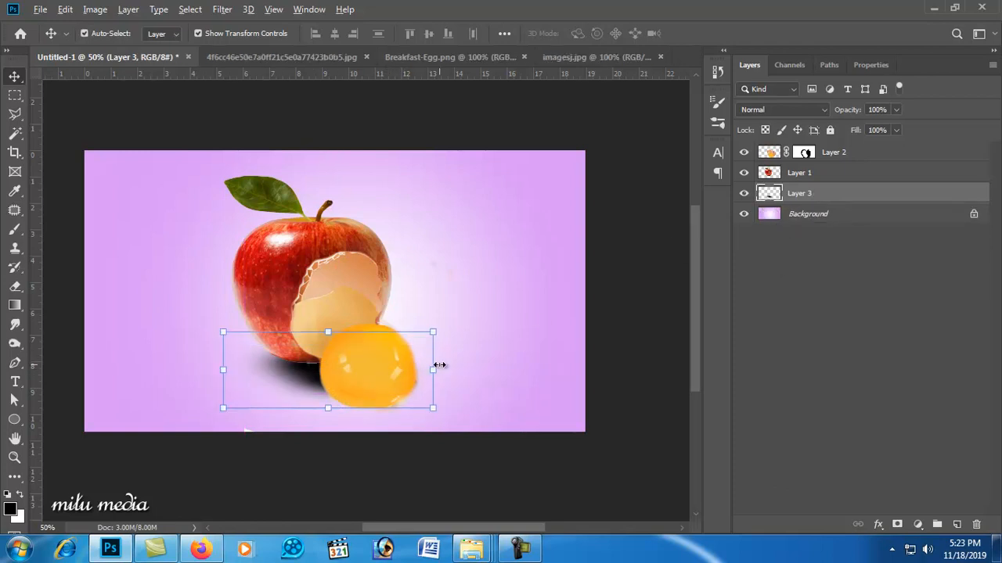
Apply a Gaussian Blur with a radius of 44.3 pixels to the shadow on Layer 3
{"action": "left_click", "coordinate": [190, 9]}
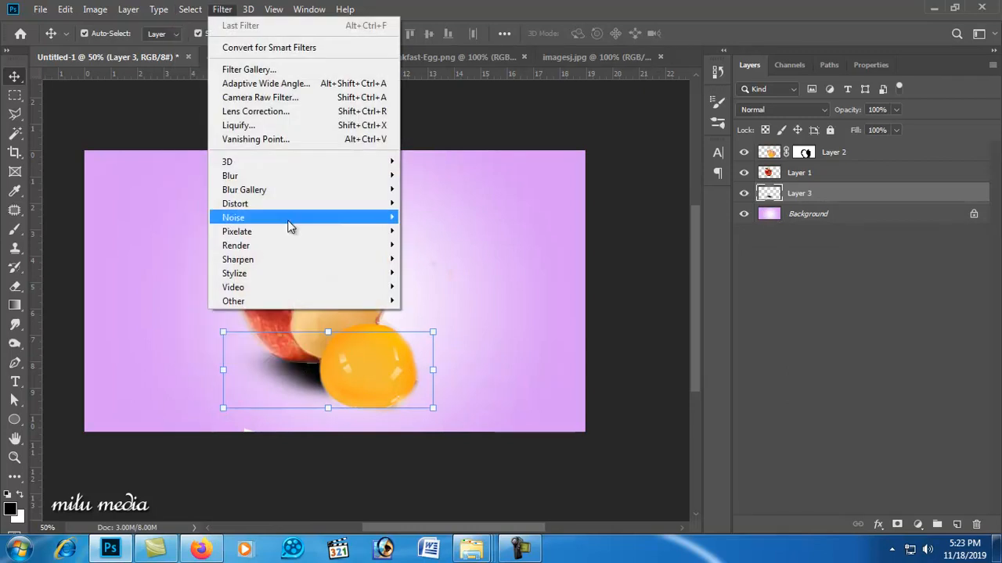
{"action": "mouse_move", "coordinate": [287, 178]}
{"action": "left_click", "coordinate": [449, 234]}
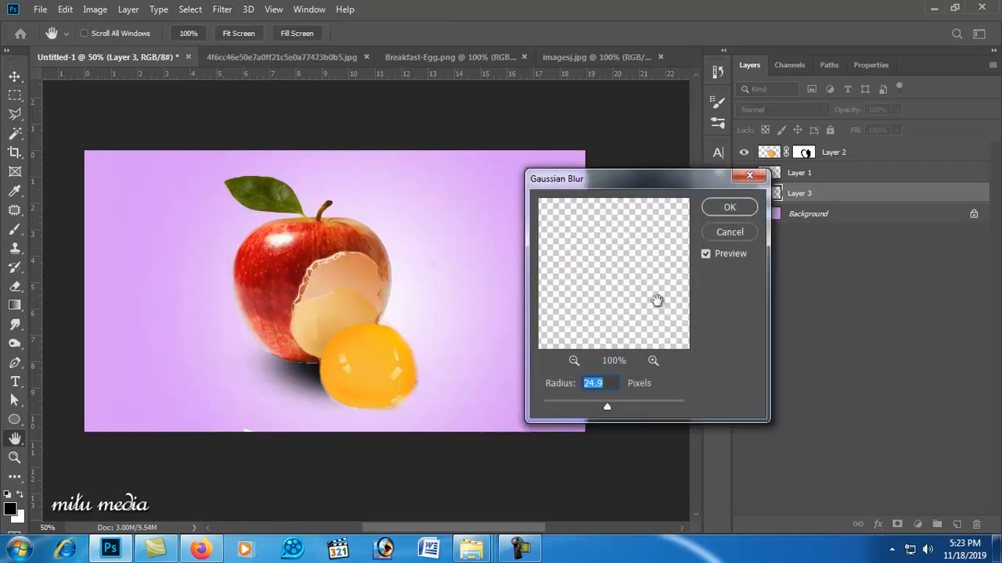
{"action": "mouse_move", "coordinate": [607, 406]}
{"action": "left_mouse_down"}
{"action": "mouse_move", "coordinate": [588, 407]}
{"action": "mouse_move", "coordinate": [617, 407]}
{"action": "left_mouse_up"}
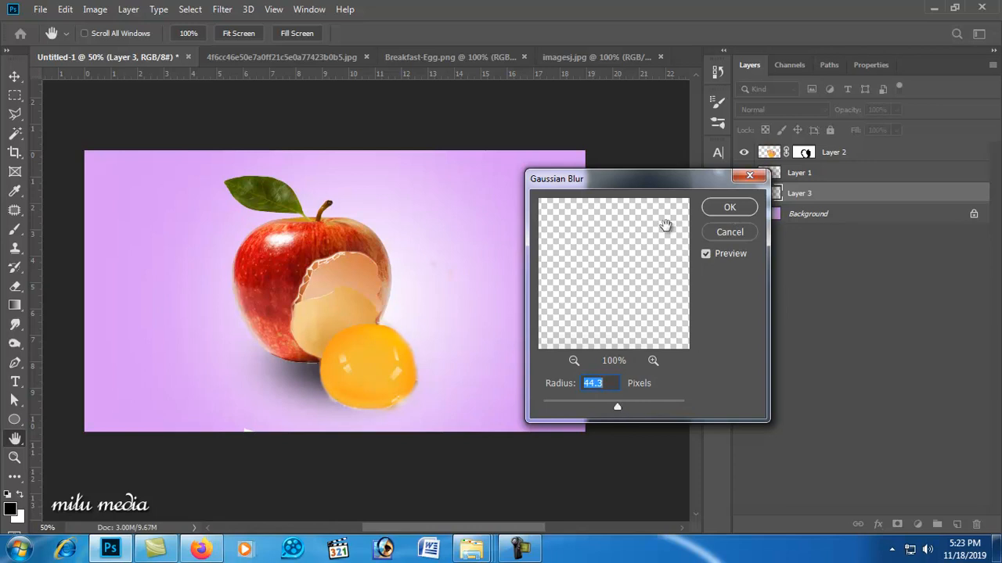
{"action": "left_click", "coordinate": [729, 208]}
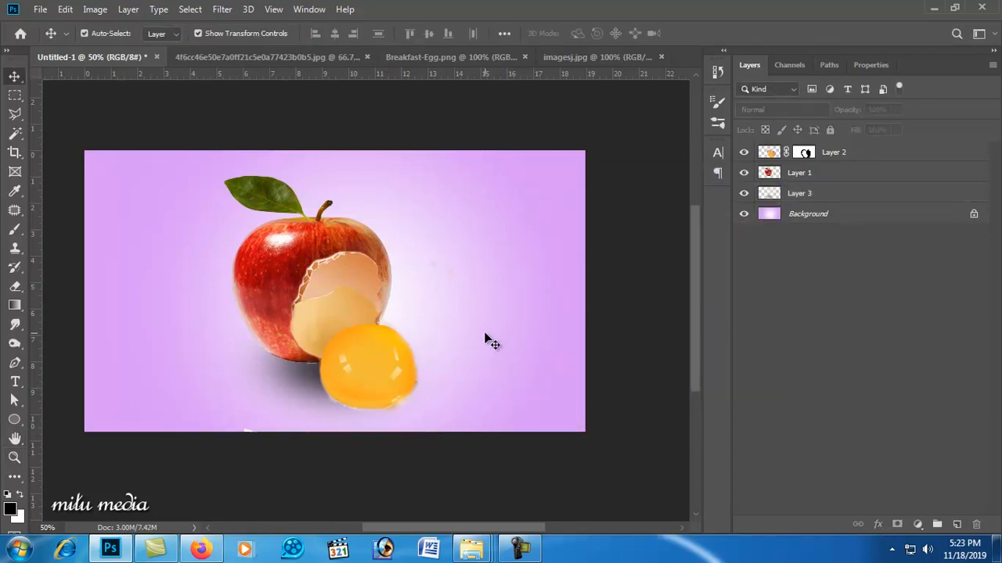
Select the inner and outer eggshell areas above the yolk on Layer 2 with the Magic Wand, adding each area to the selection
{"action": "scroll", "coordinate": [347, 303], "scroll_direction": "up", "scroll_amount": 3}
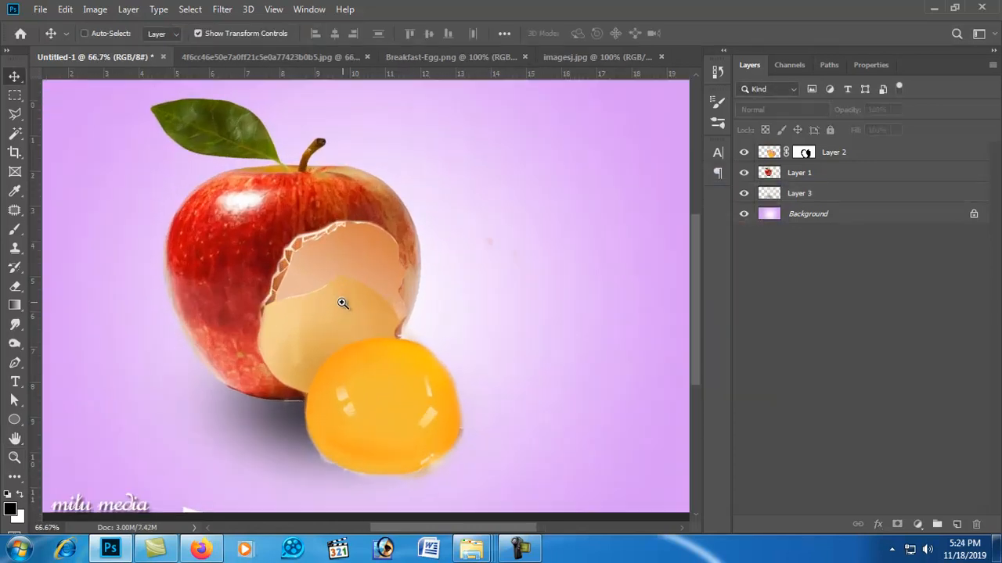
{"action": "left_click", "coordinate": [15, 131]}
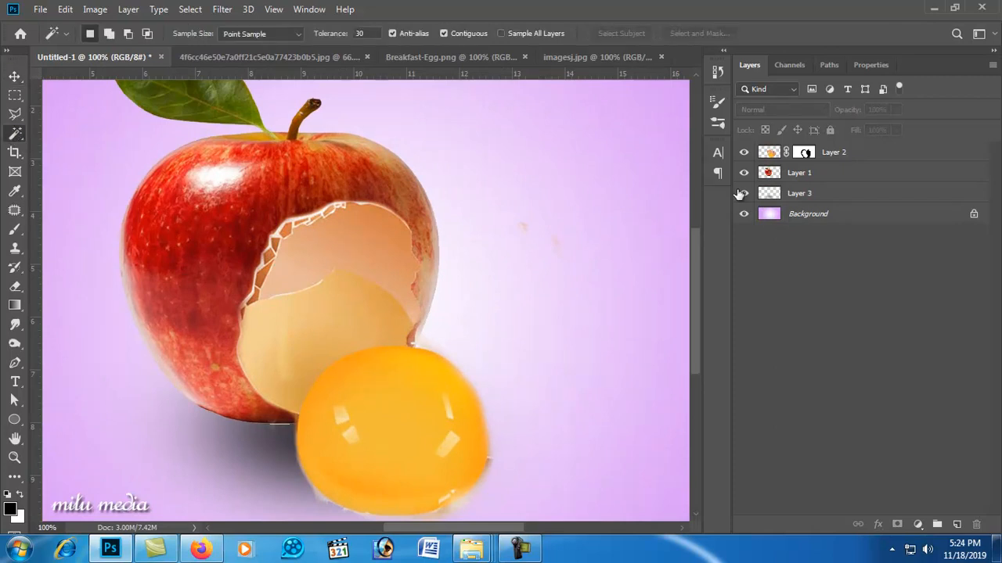
{"action": "left_click", "coordinate": [777, 154]}
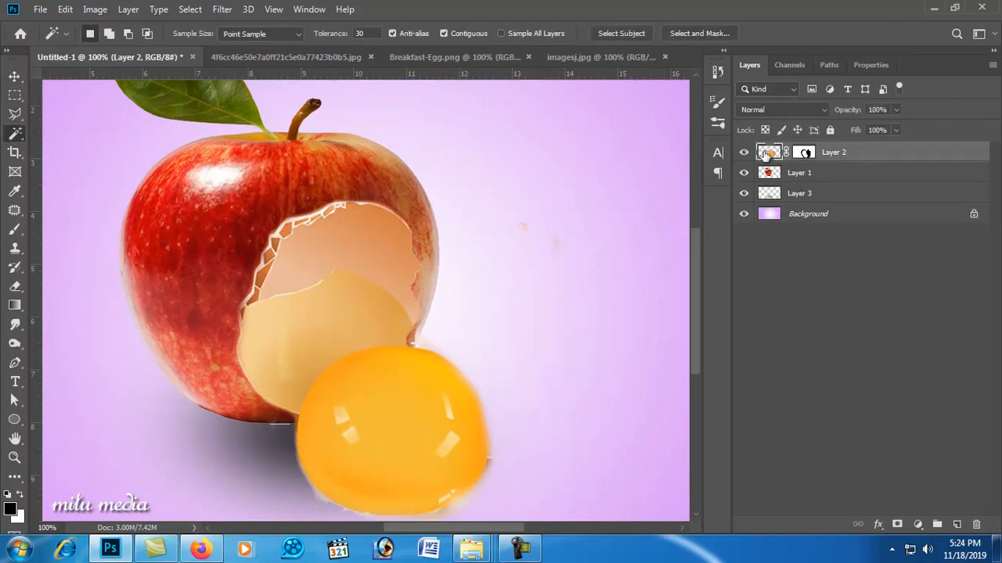
{"action": "left_click", "coordinate": [323, 272]}
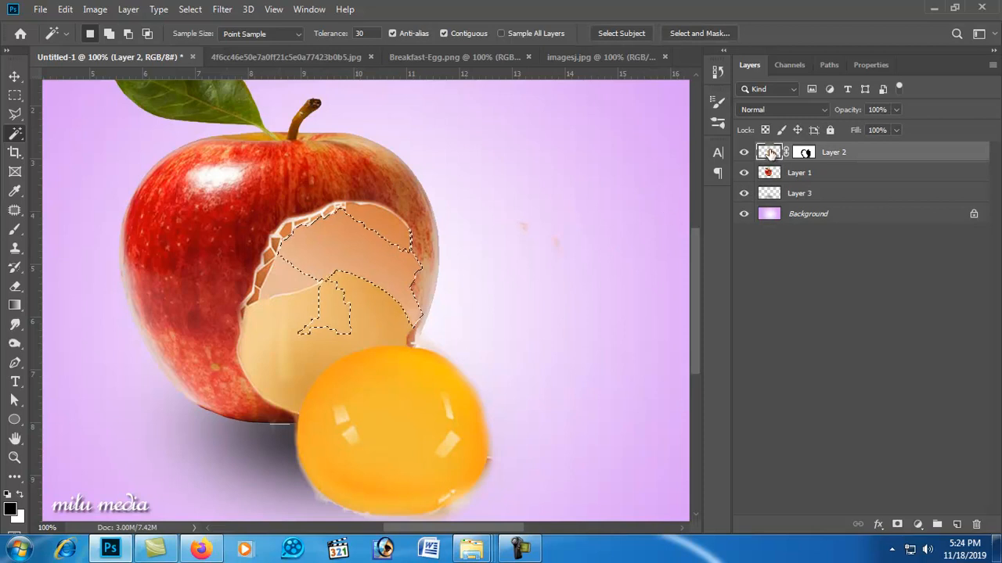
{"action": "left_click", "coordinate": [476, 279]}
{"action": "left_click", "coordinate": [365, 275]}
{"action": "left_click", "coordinate": [280, 270], "text": "shift"}
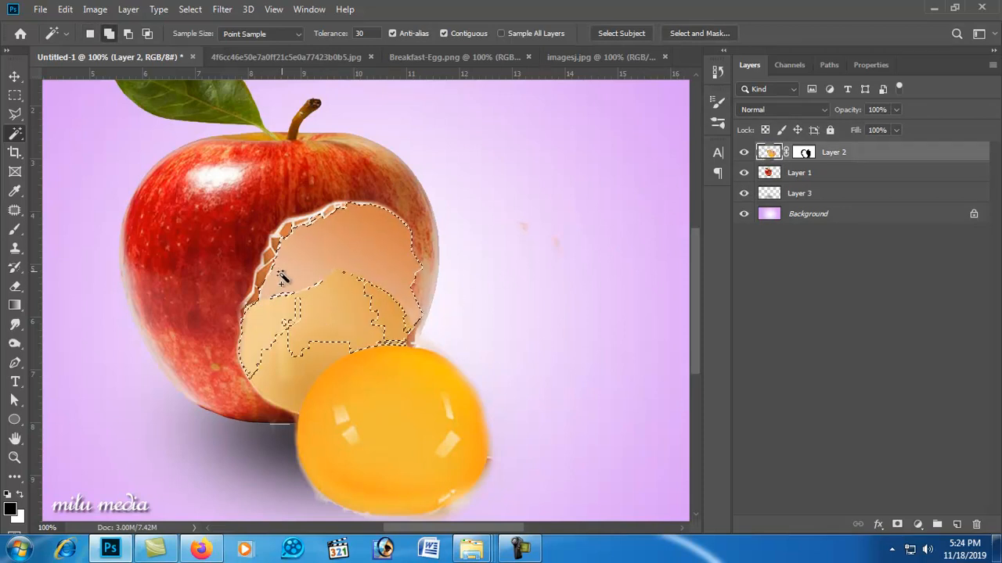
{"action": "left_click", "coordinate": [290, 423], "text": "shift"}
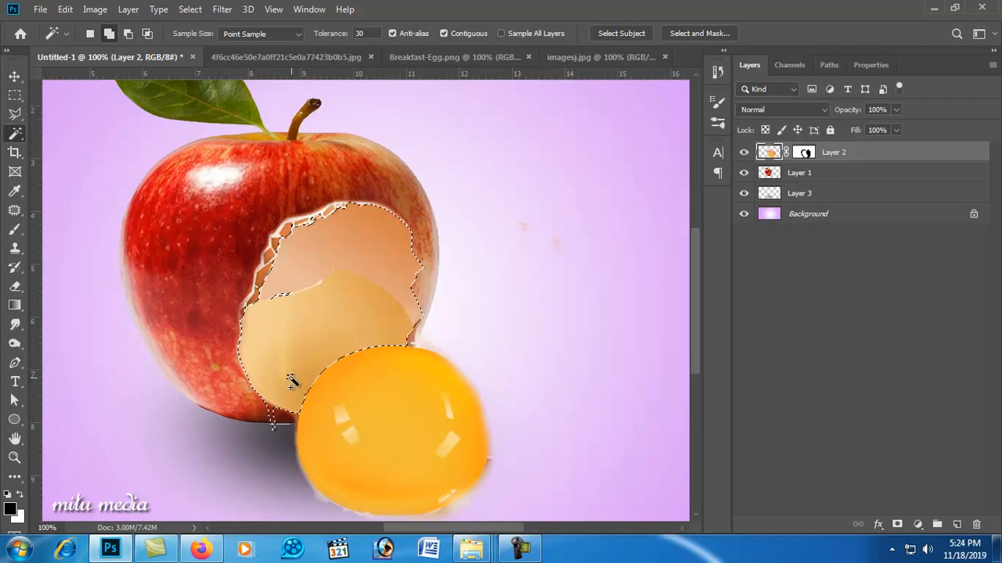
{"action": "left_click", "coordinate": [280, 292], "text": "shift"}
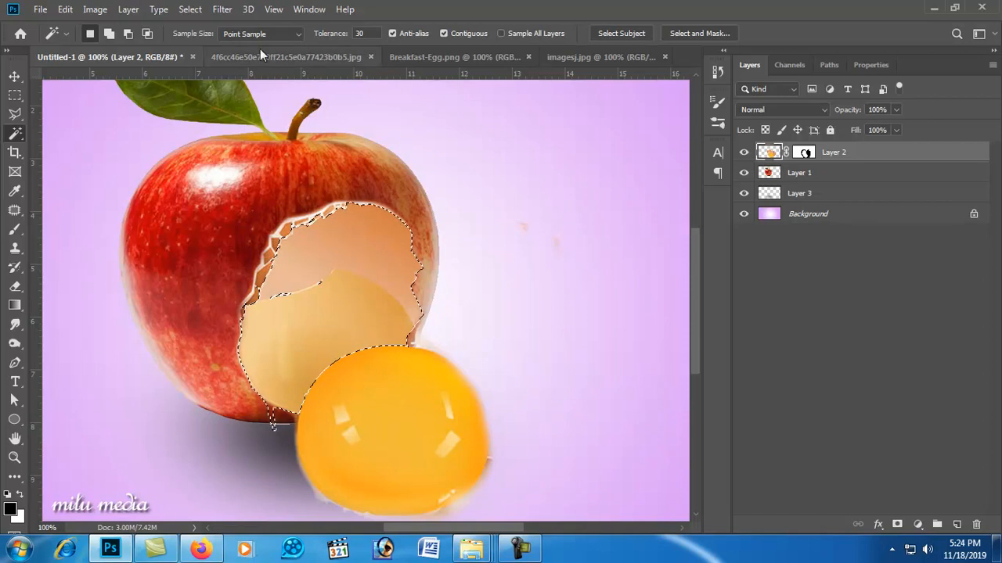
Raise the saturation of the selected eggshell areas to +48 with Hue/Saturation
{"action": "left_click", "coordinate": [222, 9]}
{"action": "left_click", "coordinate": [255, 7]}
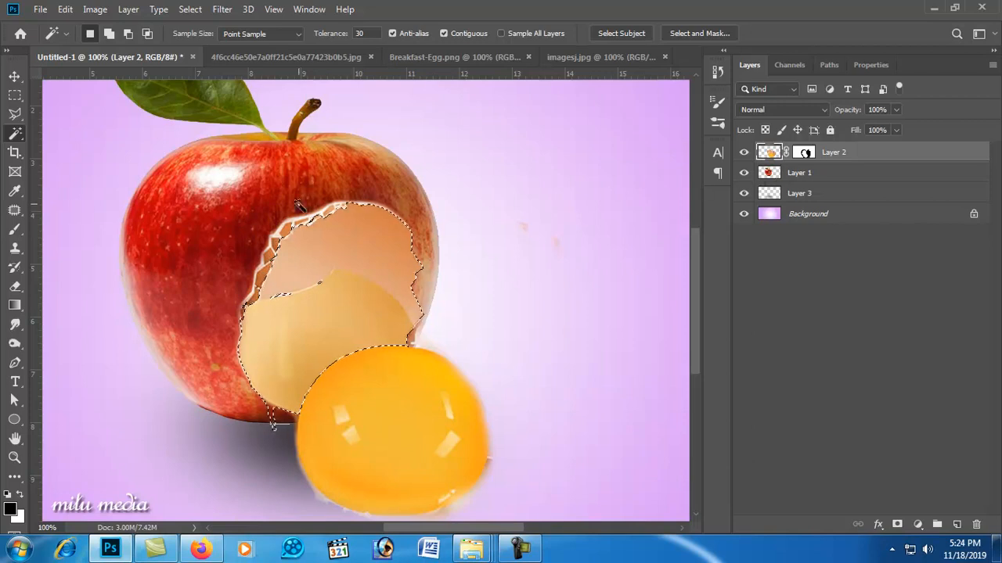
{"action": "key", "text": "ctrl+u"}
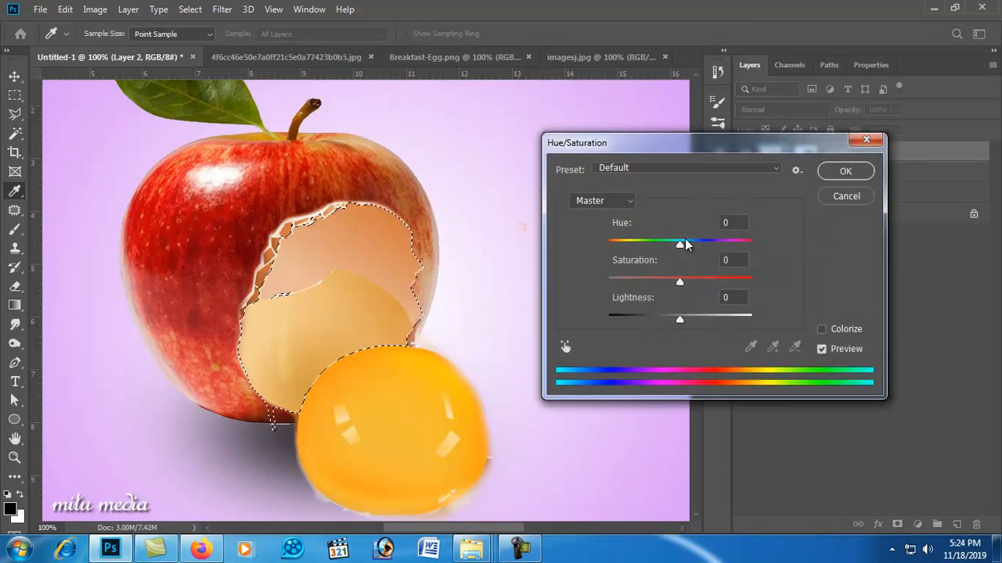
{"action": "left_click_drag", "start_coordinate": [679, 282], "coordinate": [717, 296]}
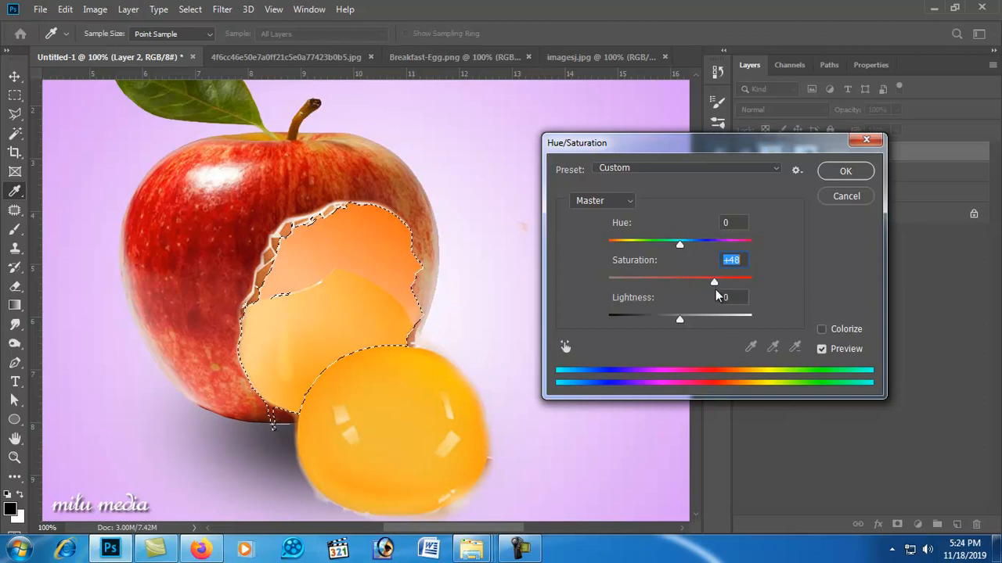
{"action": "left_click", "coordinate": [839, 180]}
{"action": "left_click", "coordinate": [452, 284], "text": "alt"}
{"action": "left_click", "coordinate": [387, 308], "text": "alt"}
{"action": "left_click", "coordinate": [14, 77]}
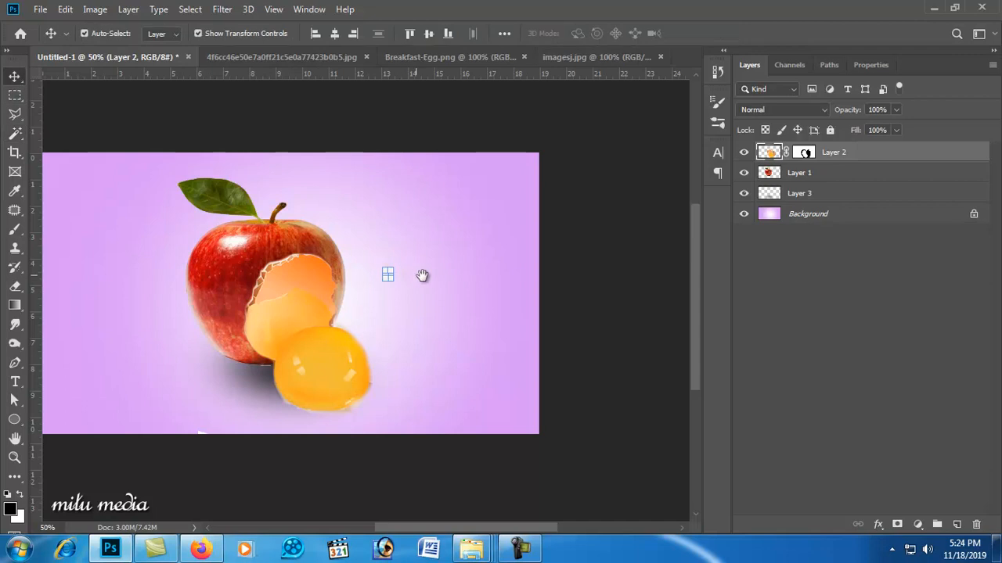
{"action": "left_click_drag", "start_coordinate": [406, 274], "coordinate": [481, 282]}
{"action": "left_click", "coordinate": [526, 296]}
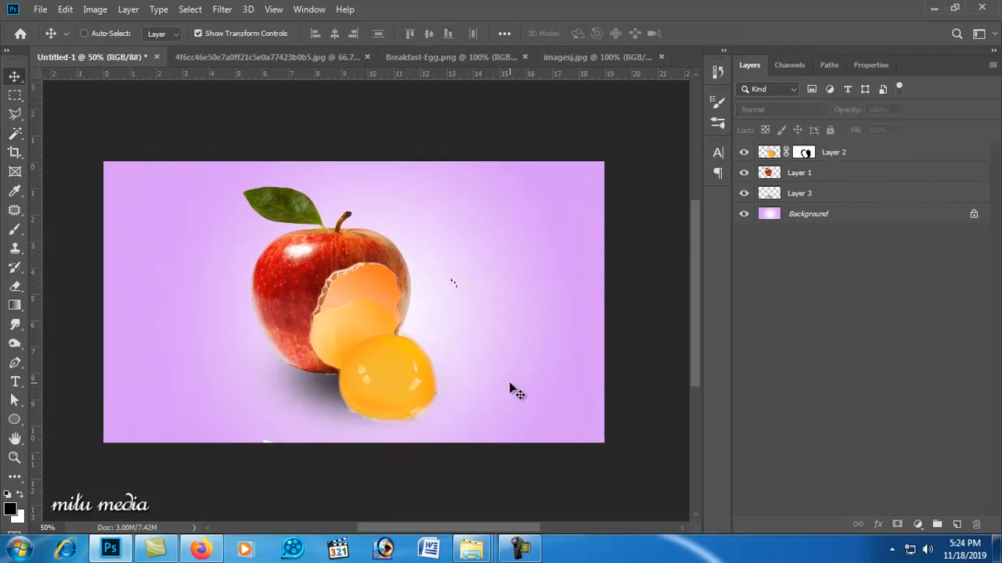
Try painting a black brush stroke along the yolk's lower-left edge directly on Layer 2, and undo it
{"action": "left_click", "coordinate": [408, 429], "text": "ctrl"}
{"action": "left_click", "coordinate": [417, 388], "text": "ctrl"}
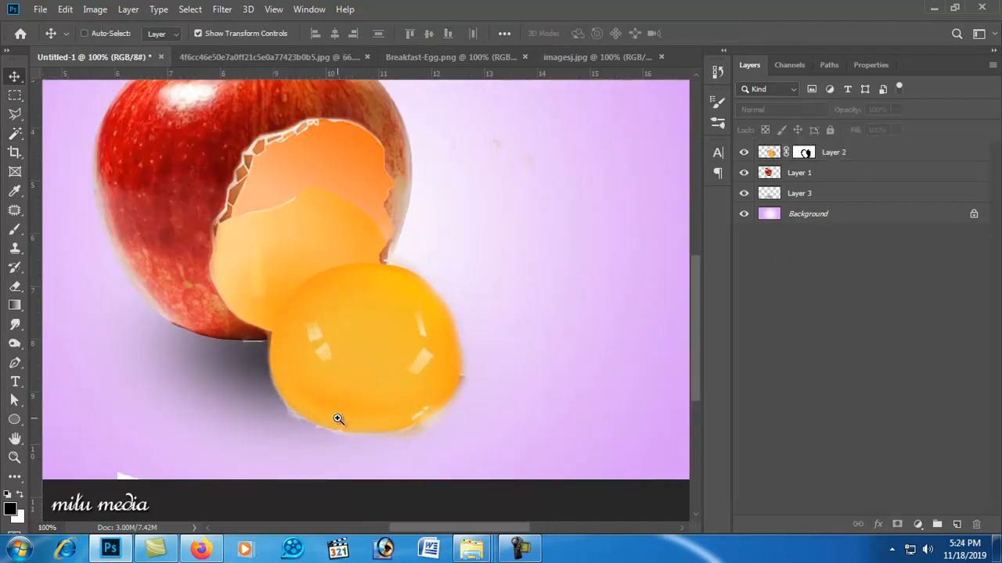
{"action": "left_click", "coordinate": [338, 420], "text": "ctrl"}
{"action": "left_click", "coordinate": [822, 154]}
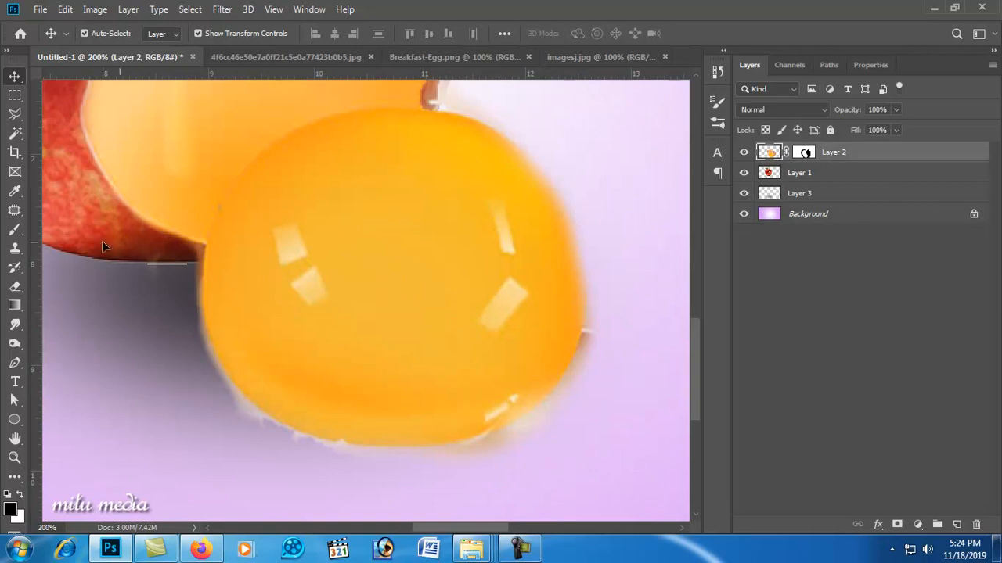
{"action": "left_click", "coordinate": [14, 228]}
{"action": "mouse_move", "coordinate": [193, 342]}
{"action": "left_mouse_down"}
{"action": "mouse_move", "coordinate": [241, 418]}
{"action": "mouse_move", "coordinate": [282, 445]}
{"action": "left_mouse_up"}
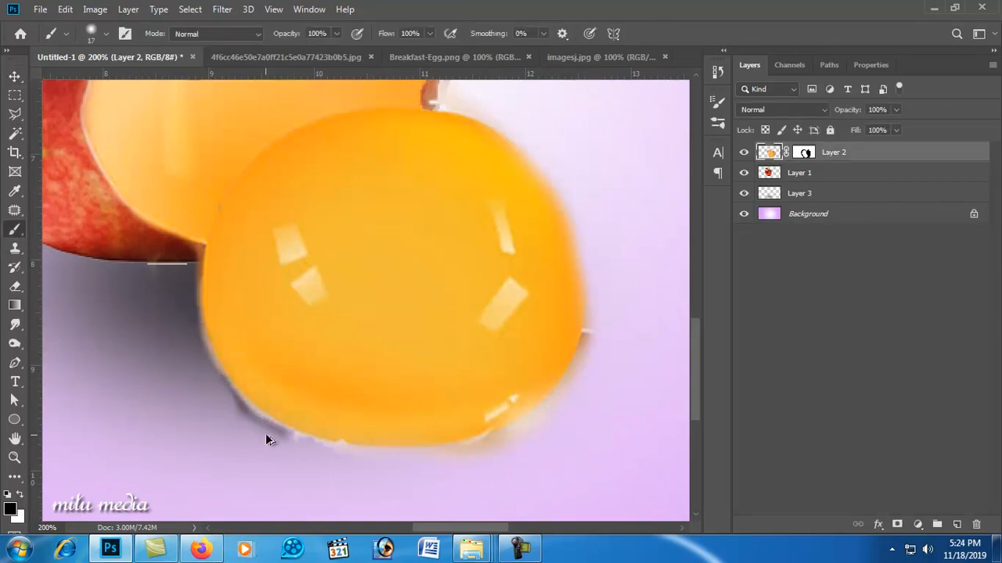
{"action": "key", "text": "ctrl+z"}
Paint black on Layer 2's mask along the yolk's lower edge to hide the pale fringe, undoing the last stroke
{"action": "left_click", "coordinate": [804, 154]}
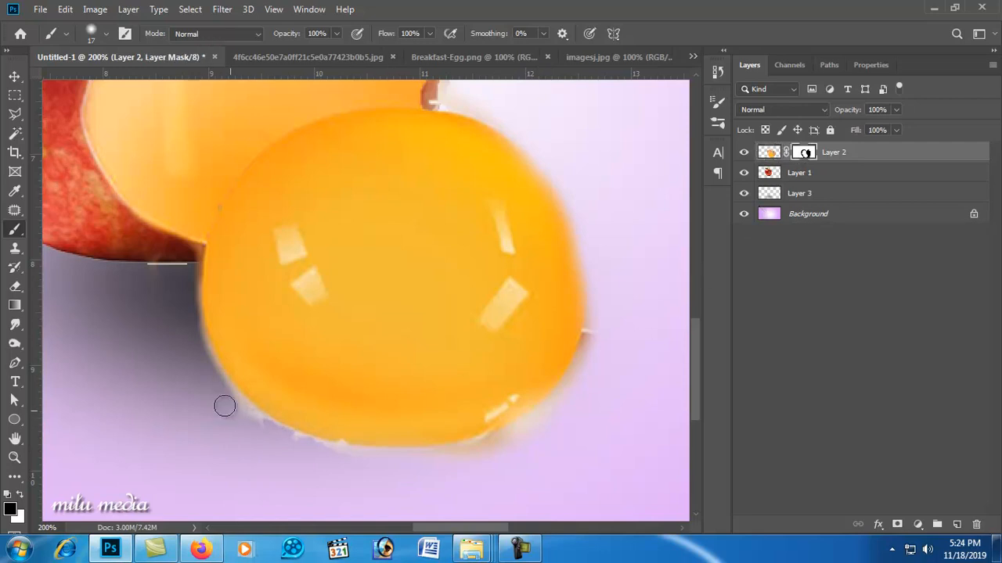
{"action": "mouse_move", "coordinate": [199, 358]}
{"action": "left_mouse_down"}
{"action": "mouse_move", "coordinate": [245, 414]}
{"action": "mouse_move", "coordinate": [320, 451]}
{"action": "mouse_move", "coordinate": [404, 461]}
{"action": "mouse_move", "coordinate": [476, 449]}
{"action": "mouse_move", "coordinate": [535, 416]}
{"action": "left_mouse_up"}
{"action": "key", "text": "ctrl+z"}
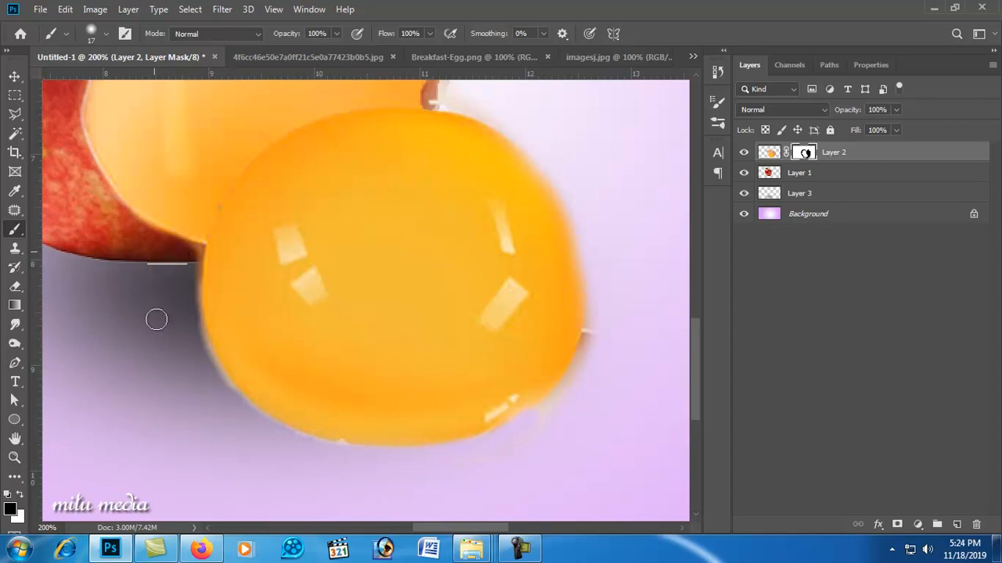
Reduce the brush size to 12 px and mask out the remaining fringe along the yolk's left edge on Layer 2
{"action": "right_click", "coordinate": [183, 254]}
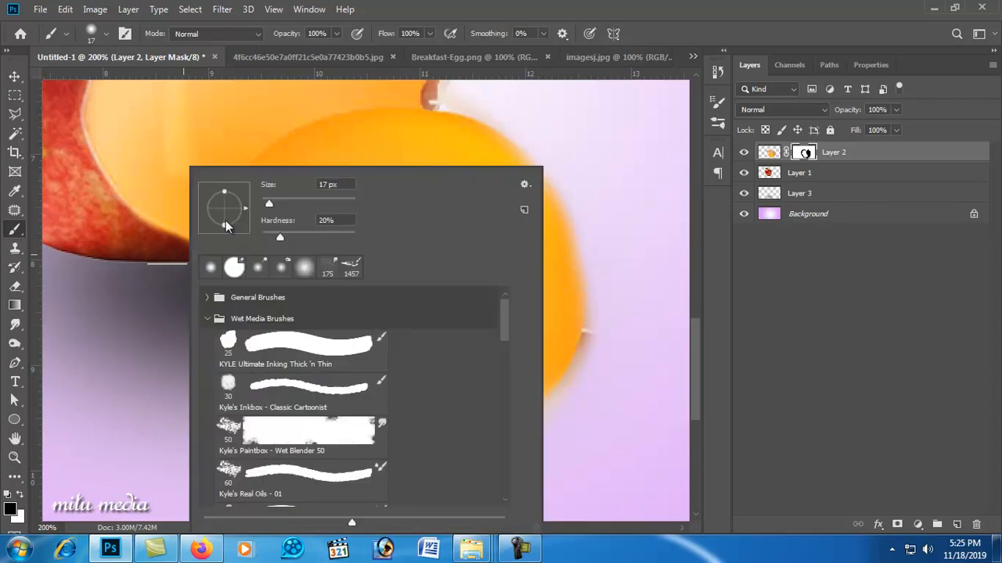
{"action": "left_click_drag", "start_coordinate": [267, 205], "coordinate": [266, 205]}
{"action": "left_click", "coordinate": [178, 256]}
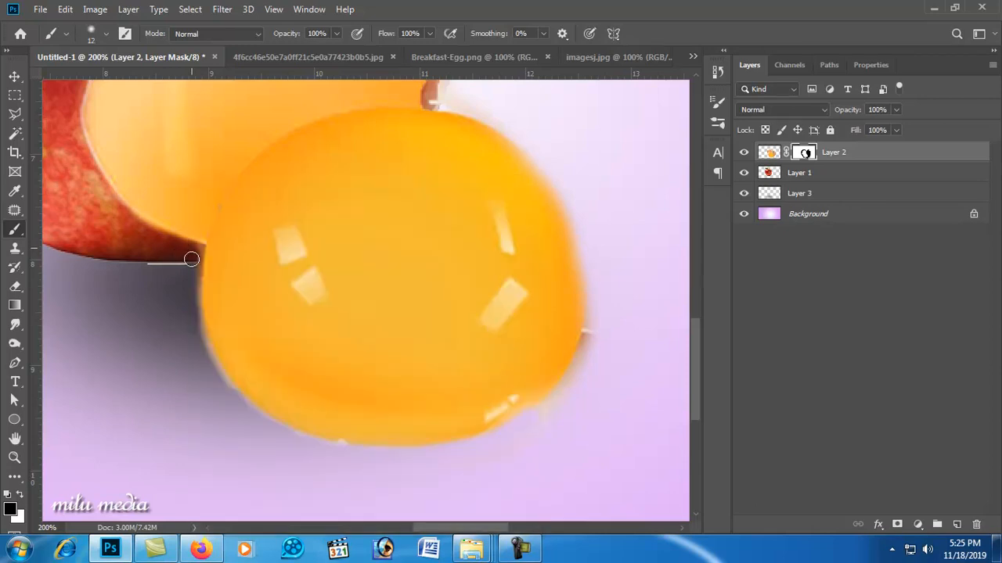
{"action": "left_click_drag", "start_coordinate": [194, 307], "coordinate": [209, 358]}
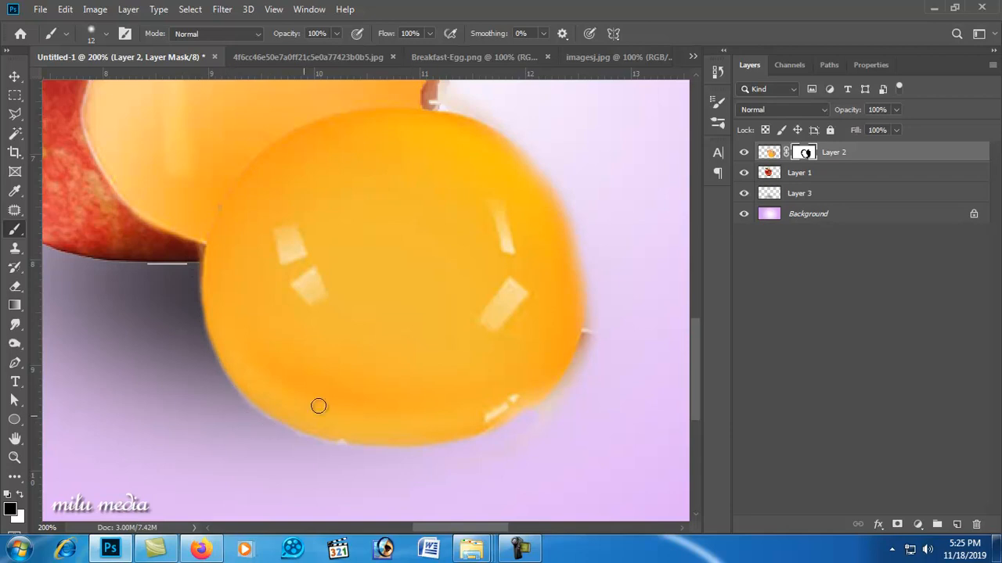
Enlarge the brush to 32 px and mask out the leftover egg white along the yolk's right edge on Layer 2
{"action": "right_click", "coordinate": [582, 332]}
{"action": "left_click", "coordinate": [681, 205]}
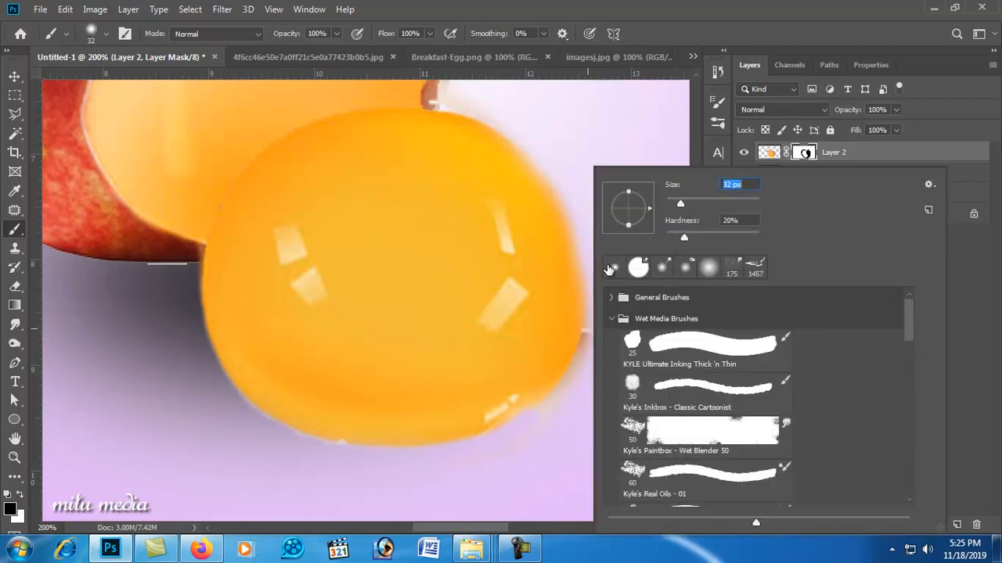
{"action": "left_click", "coordinate": [584, 184]}
{"action": "mouse_move", "coordinate": [599, 235]}
{"action": "left_mouse_down"}
{"action": "mouse_move", "coordinate": [611, 303]}
{"action": "mouse_move", "coordinate": [602, 347]}
{"action": "mouse_move", "coordinate": [555, 420]}
{"action": "left_mouse_up"}
Examine the eggshell edges and the whole composition with the Move tool active and all layers deselected, fitting the image to the screen
{"action": "scroll", "coordinate": [615, 223], "scroll_direction": "up", "scroll_amount": 2}
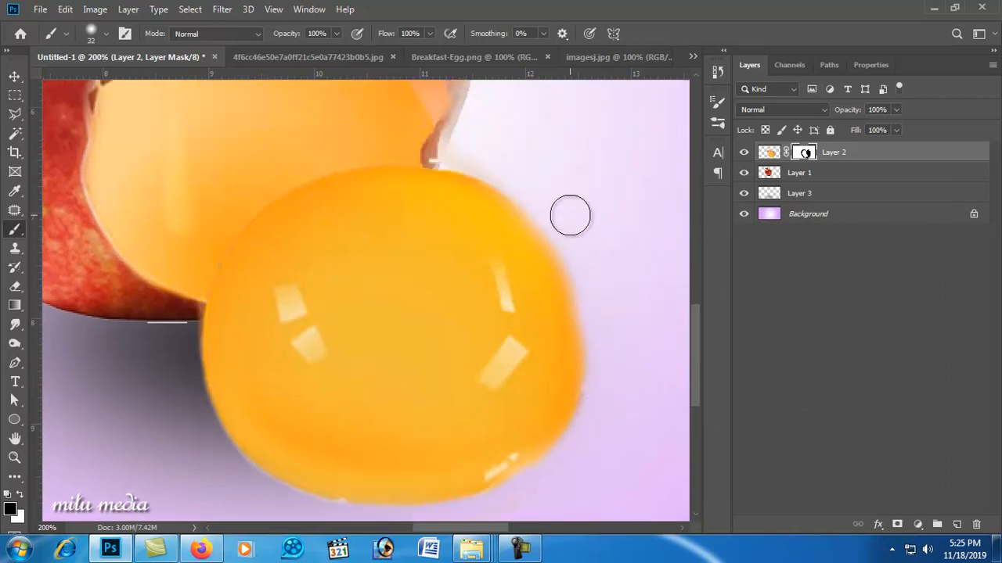
{"action": "scroll", "coordinate": [475, 156], "scroll_direction": "up", "scroll_amount": 3}
{"action": "scroll", "coordinate": [555, 214], "scroll_direction": "up", "scroll_amount": 2}
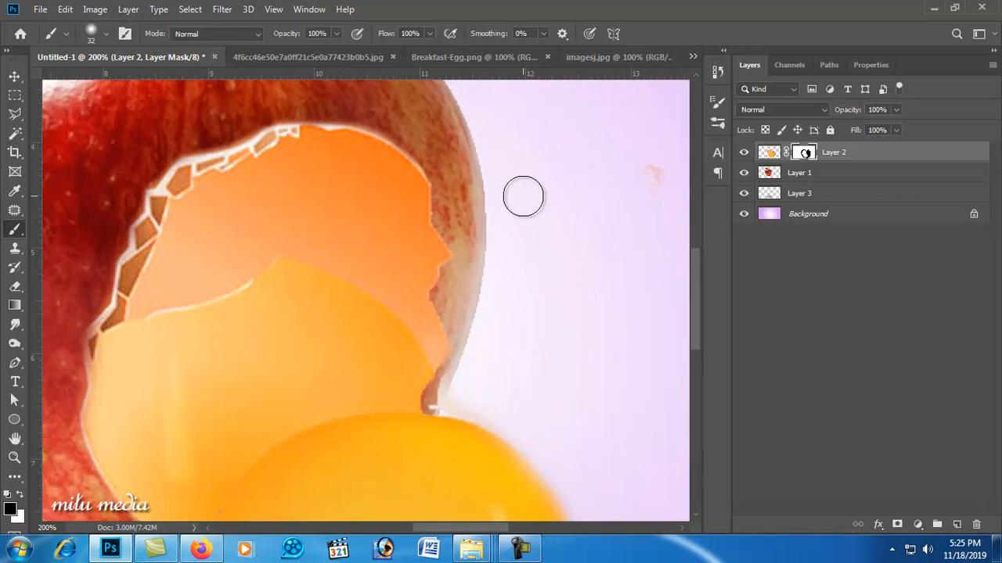
{"action": "key", "text": "ctrl+minus"}
{"action": "key", "text": "ctrl+minus"}
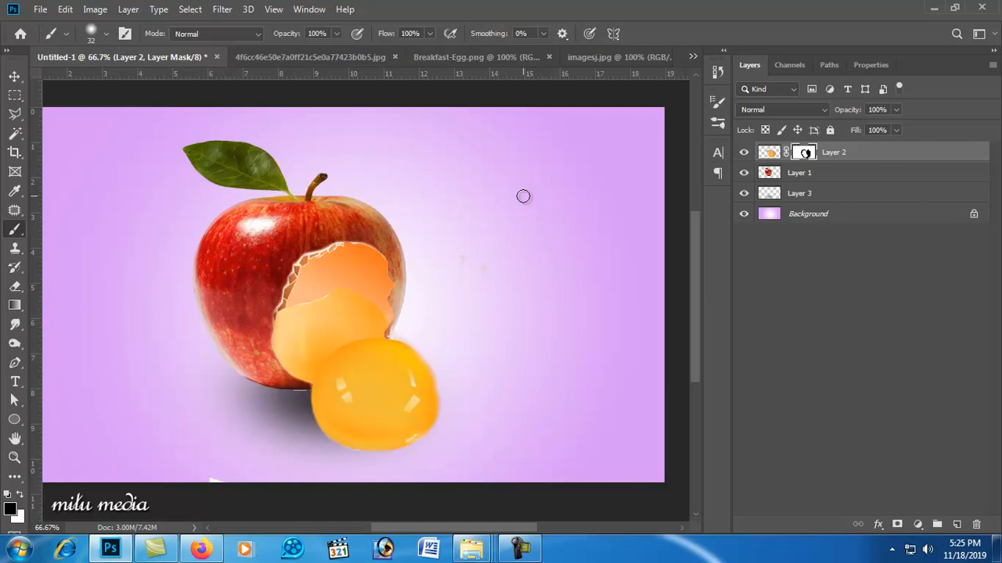
{"action": "left_click", "coordinate": [380, 304], "text": "ctrl"}
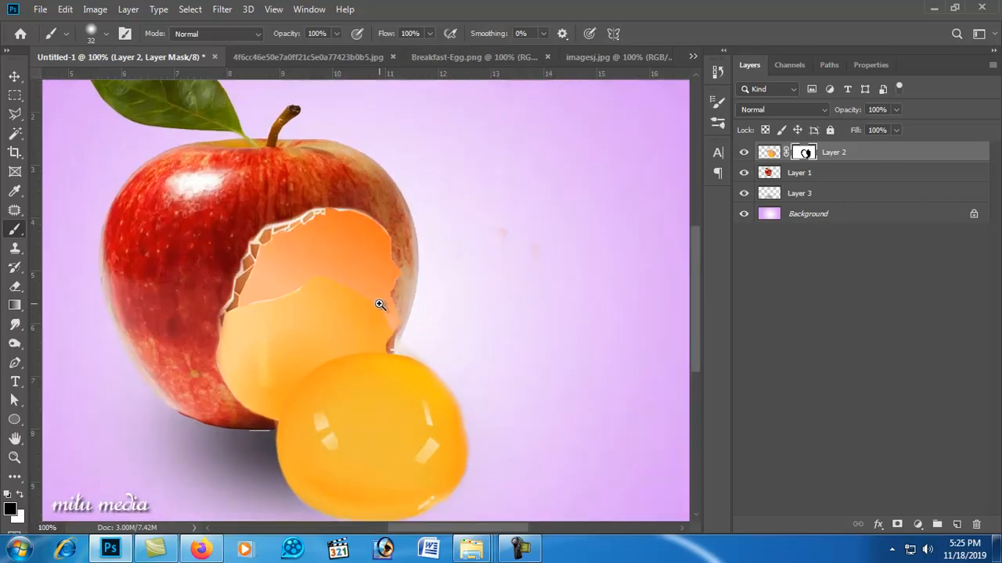
{"action": "left_click", "coordinate": [422, 298], "text": "ctrl+alt"}
{"action": "left_click", "coordinate": [17, 79]}
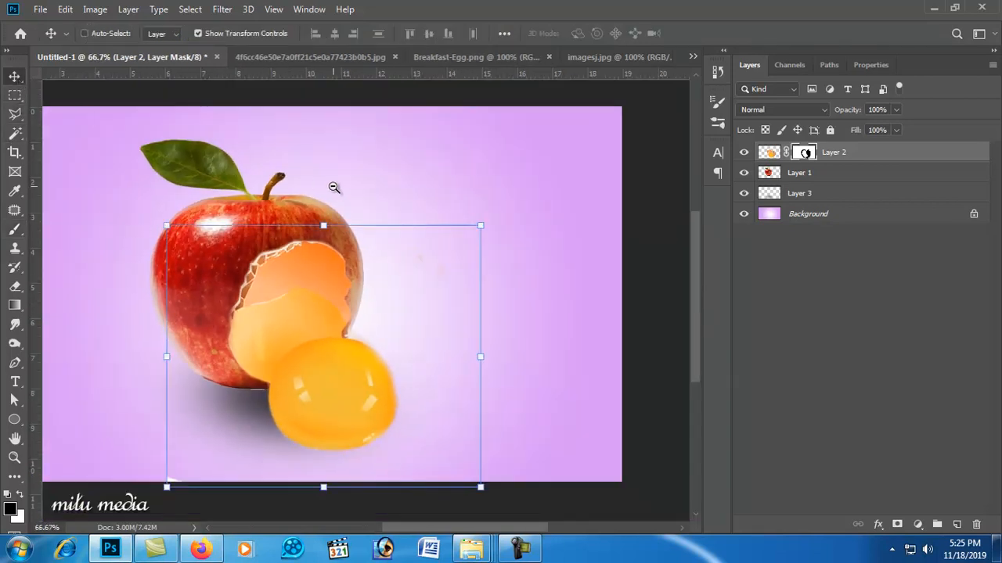
{"action": "left_click", "coordinate": [335, 188], "text": "alt"}
{"action": "left_click", "coordinate": [468, 185]}
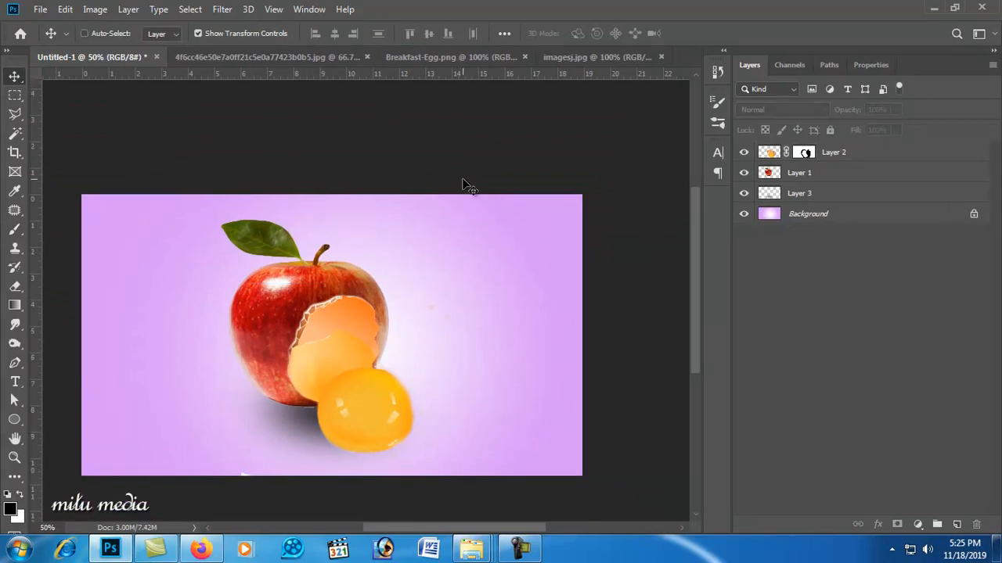
{"action": "key", "text": "ctrl+0"}
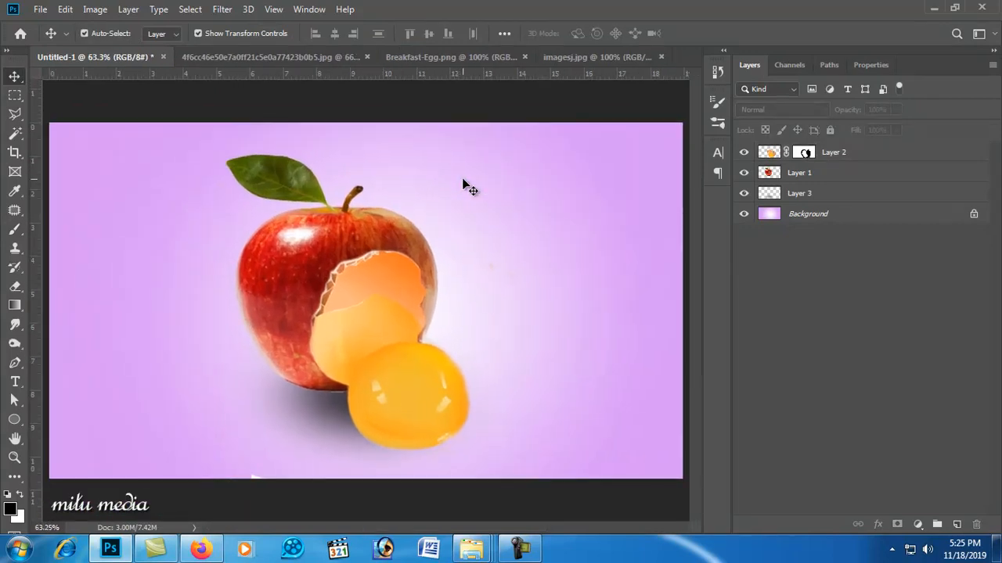